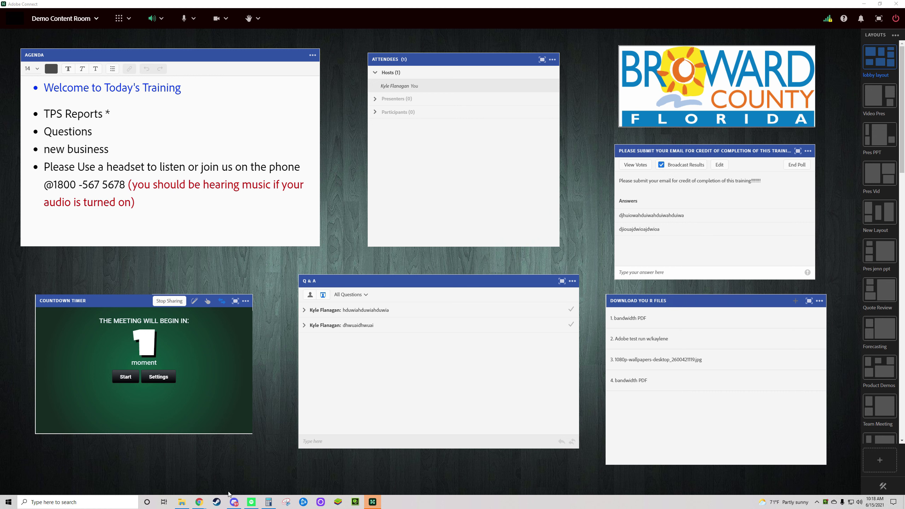
Step: Bring the Chrome window with the account's Edit Information page to the front
{"action": "mouse_move", "coordinate": [200, 505]}
{"action": "left_click", "coordinate": [220, 466]}
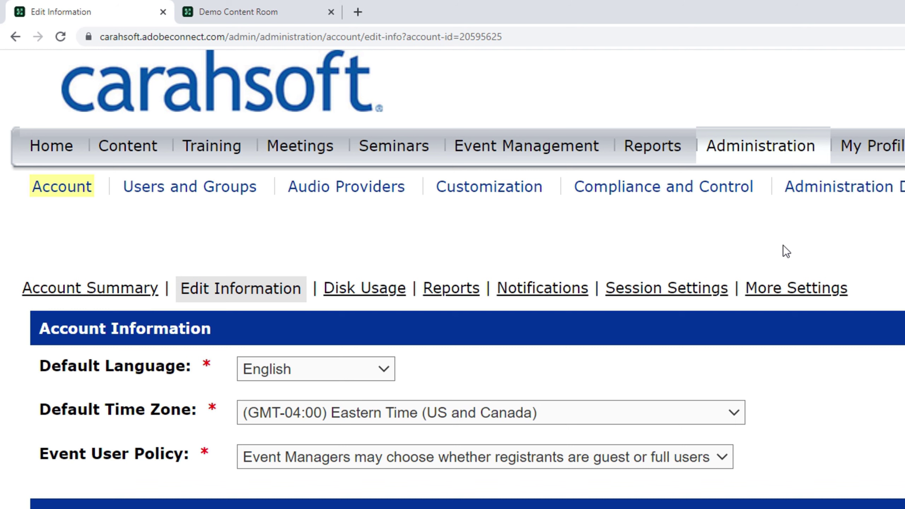
Step: Check the Default Time Zone list, leave it at Eastern Time, and go to My Profile
{"action": "left_click_drag", "start_coordinate": [48, 409], "coordinate": [205, 410]}
{"action": "left_click", "coordinate": [168, 412]}
{"action": "left_click_drag", "start_coordinate": [301, 289], "coordinate": [180, 291]}
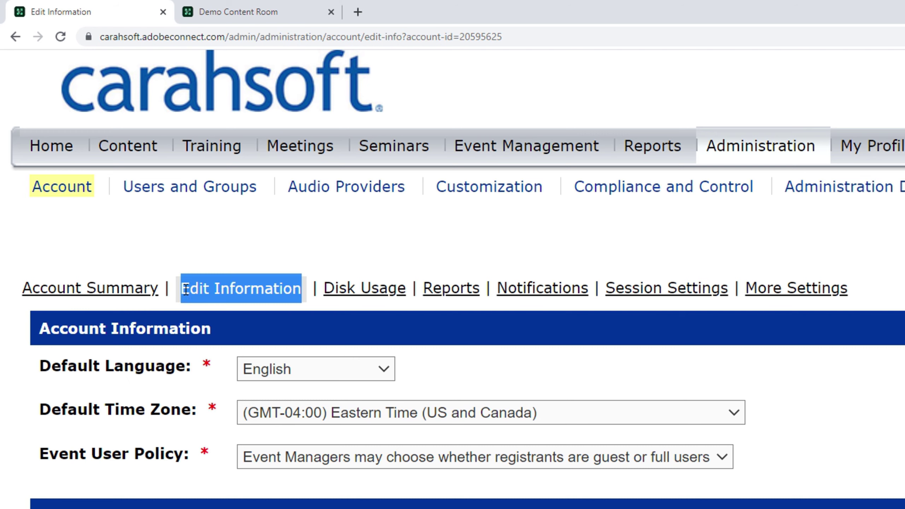
{"action": "left_click_drag", "start_coordinate": [38, 410], "coordinate": [217, 413]}
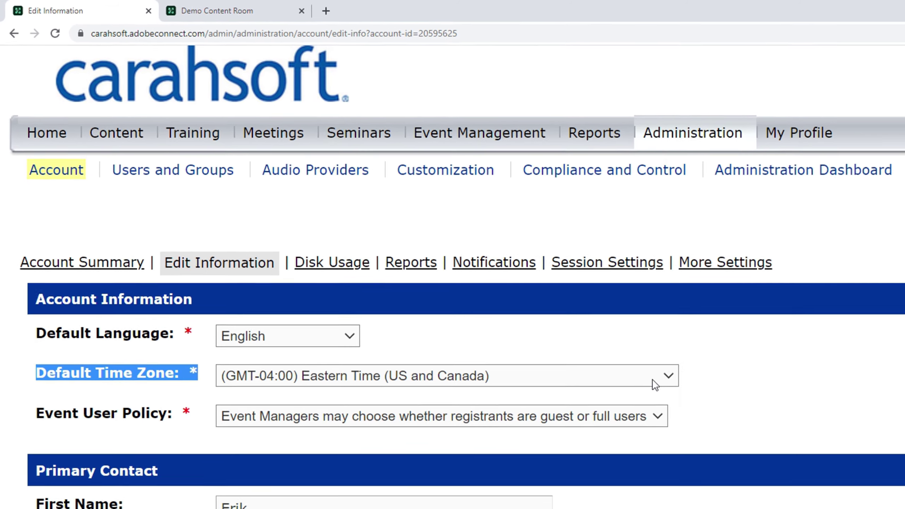
{"action": "left_click", "coordinate": [742, 416]}
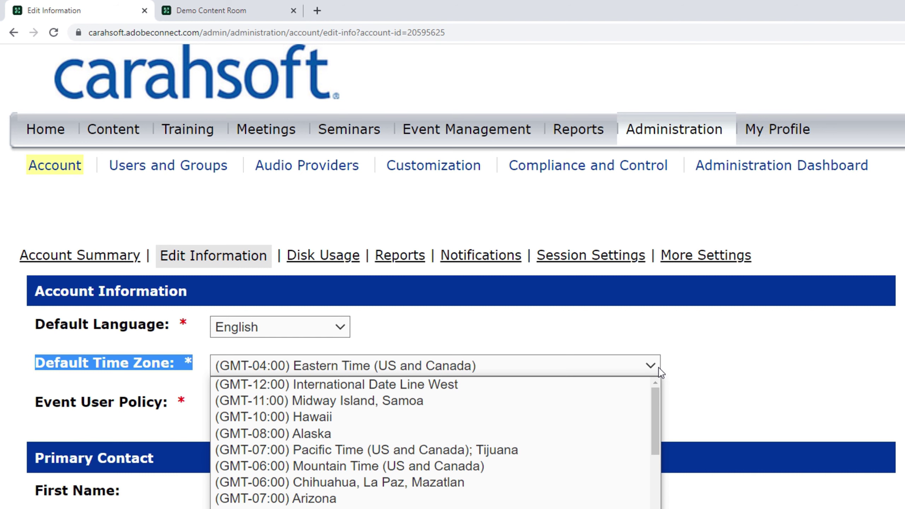
{"action": "left_click", "coordinate": [719, 359]}
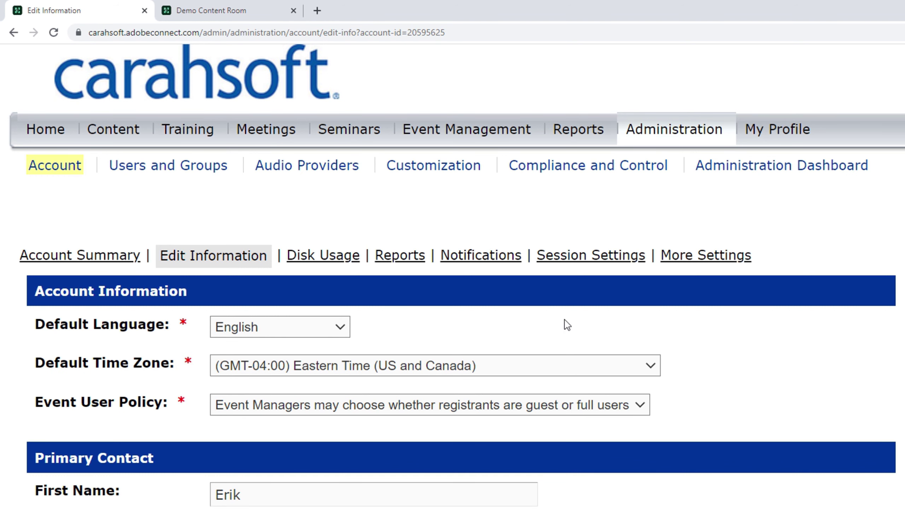
{"action": "left_click", "coordinate": [782, 133]}
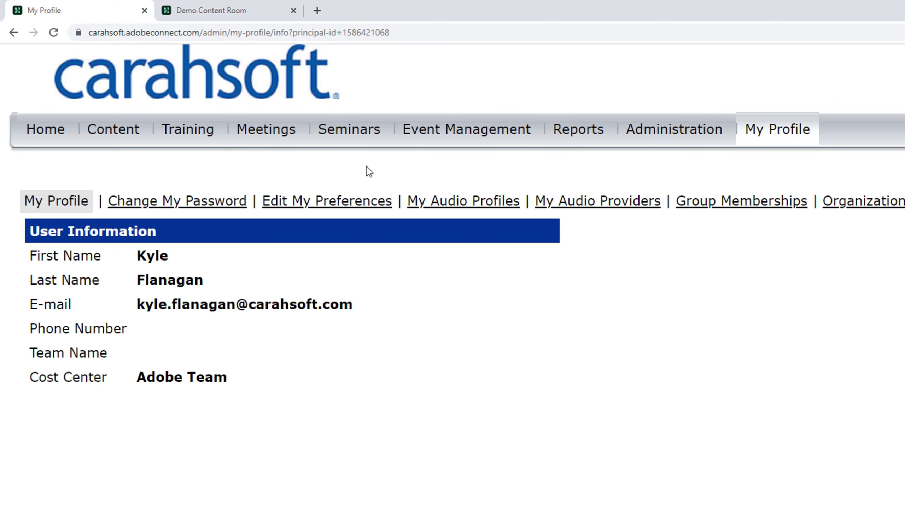
Step: Confirm Eastern Time in My Preferences' Time Zones list, then go to Seminars
{"action": "left_click", "coordinate": [333, 202]}
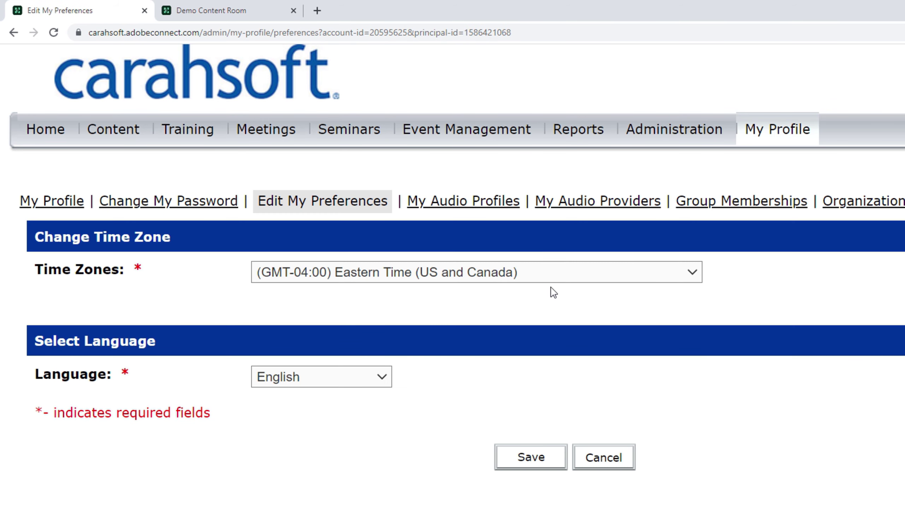
{"action": "left_click", "coordinate": [675, 275]}
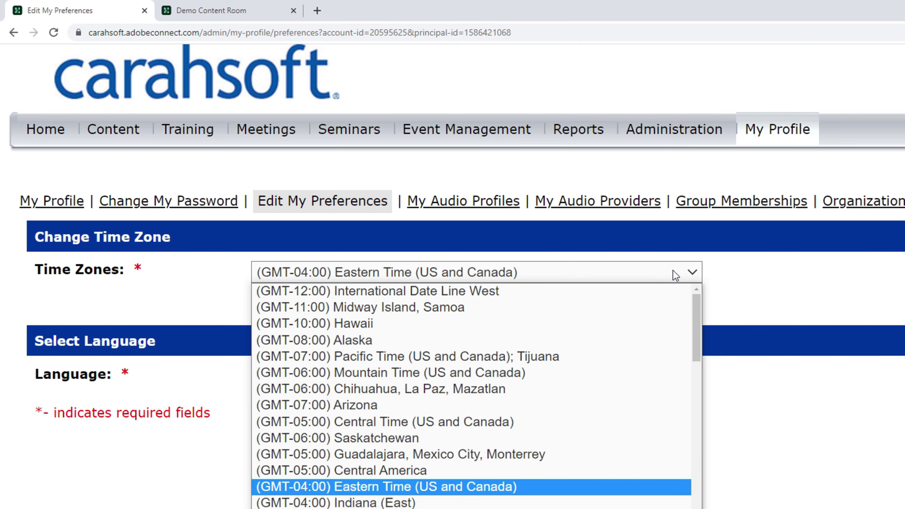
{"action": "left_click", "coordinate": [675, 274]}
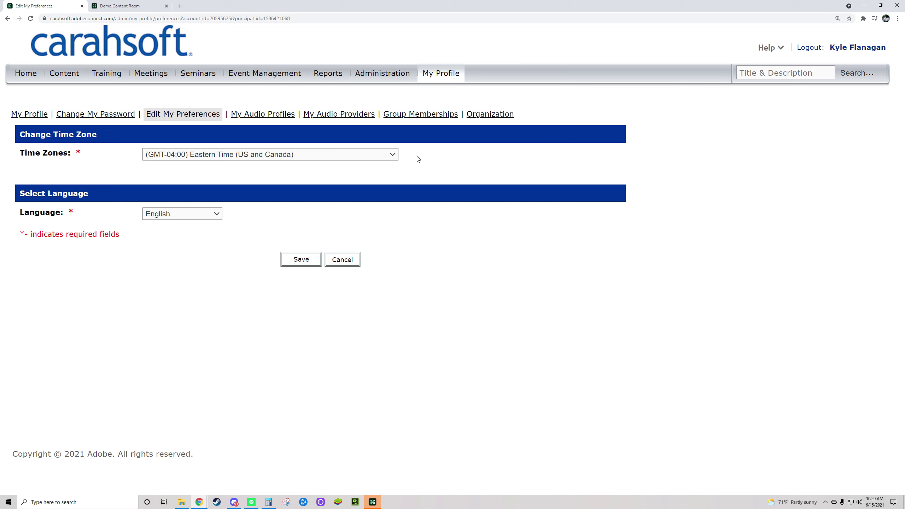
{"action": "left_click_drag", "start_coordinate": [19, 153], "coordinate": [87, 156]}
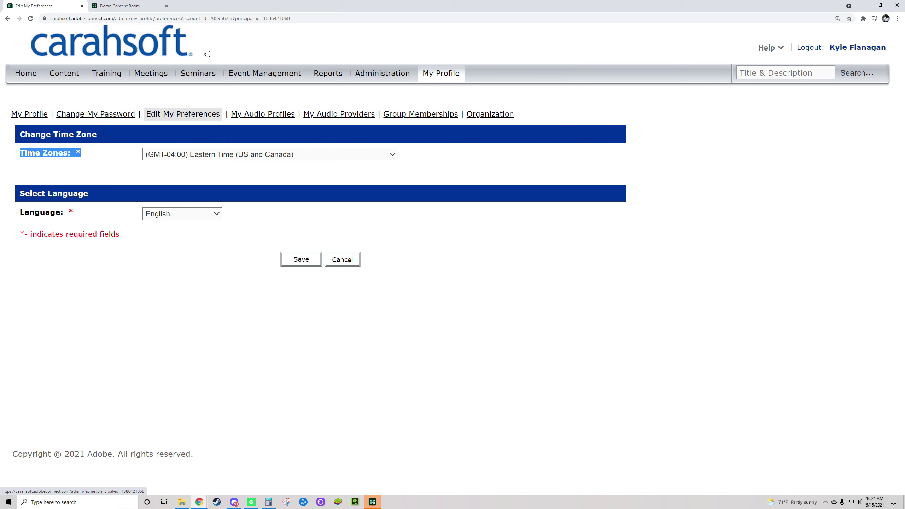
{"action": "left_click", "coordinate": [195, 76]}
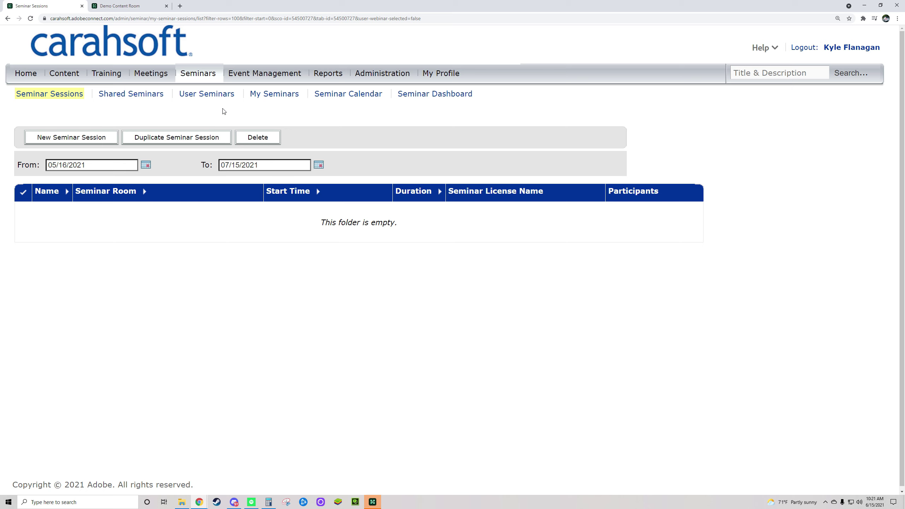
Step: Browse the My Seminars and User Seminars lists, then return to Seminar Sessions
{"action": "left_click_drag", "start_coordinate": [309, 96], "coordinate": [249, 95]}
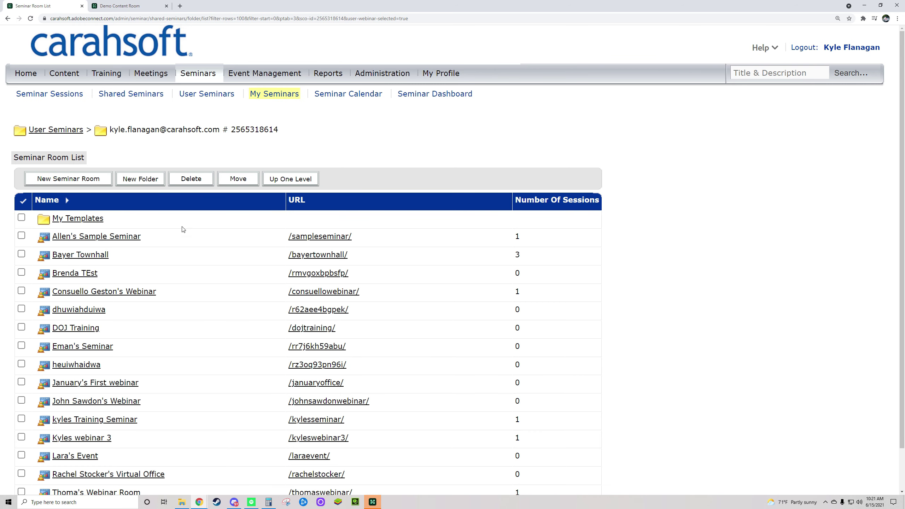
{"action": "left_click_drag", "start_coordinate": [238, 96], "coordinate": [180, 99]}
{"action": "left_click", "coordinate": [205, 98]}
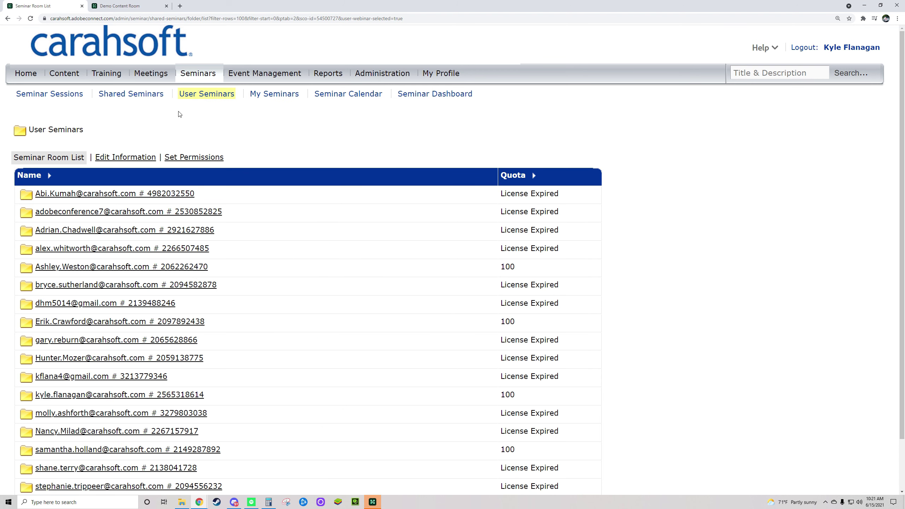
{"action": "left_click", "coordinate": [56, 98]}
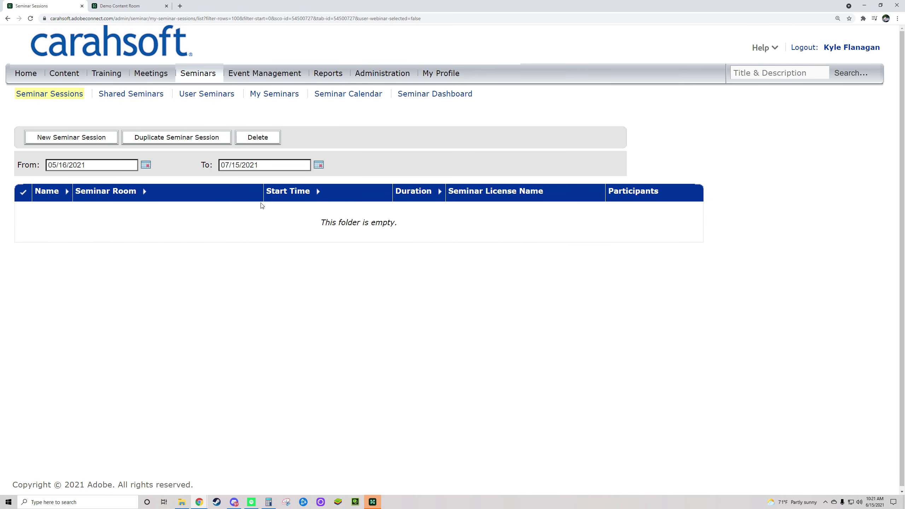
Step: Go back to My Seminars and start a New Seminar Room
{"action": "left_click_drag", "start_coordinate": [93, 94], "coordinate": [16, 94]}
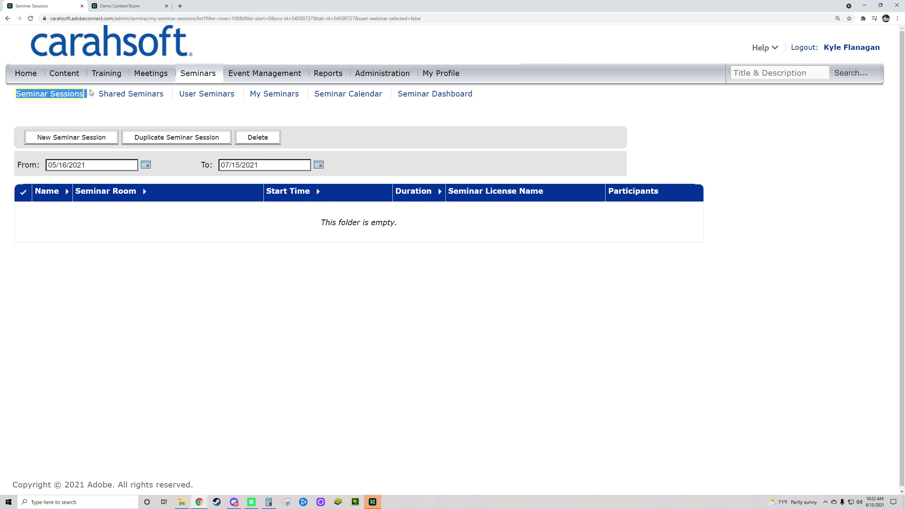
{"action": "left_click_drag", "start_coordinate": [91, 93], "coordinate": [51, 93]}
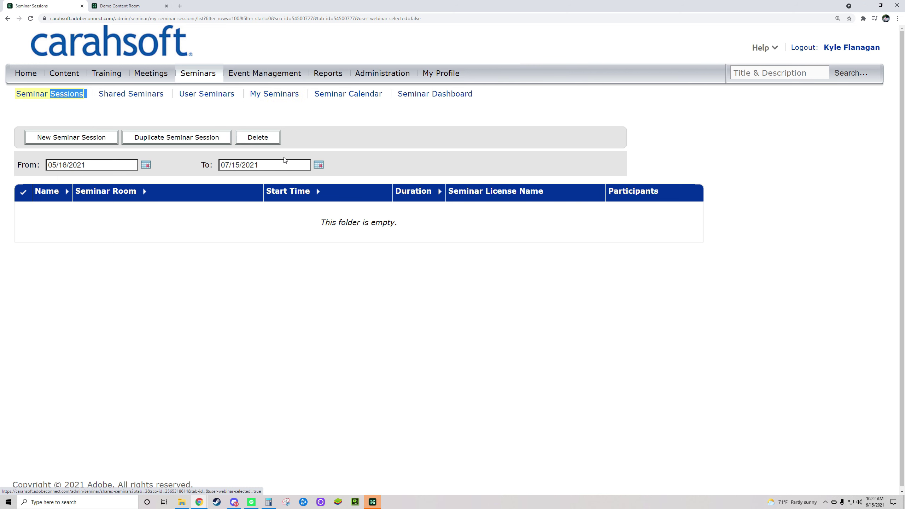
{"action": "left_click", "coordinate": [259, 94]}
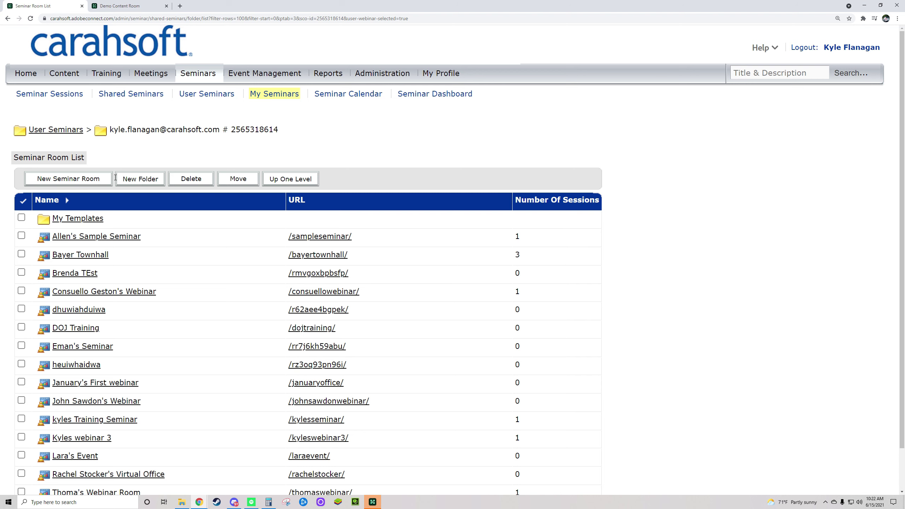
{"action": "left_click", "coordinate": [83, 178]}
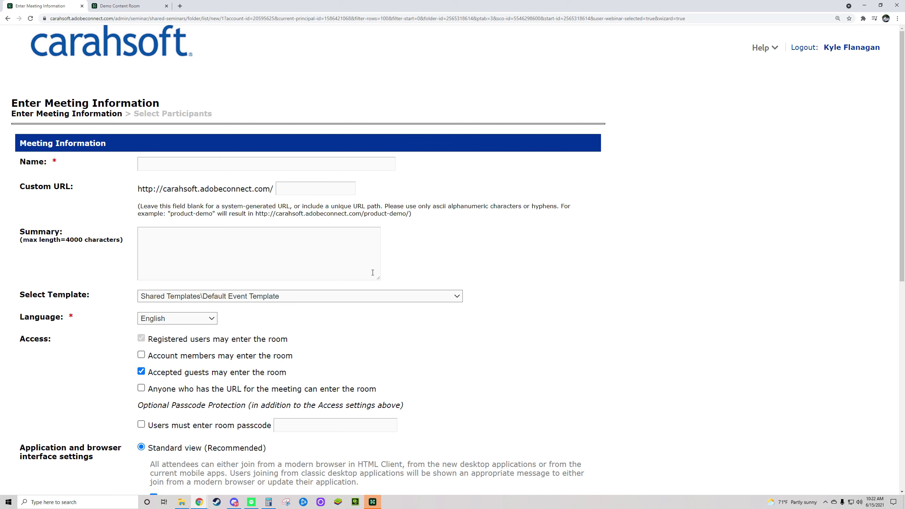
{"action": "scroll", "coordinate": [327, 294], "scroll_direction": "down", "scroll_amount": 3}
{"action": "scroll", "coordinate": [327, 294], "scroll_direction": "up", "scroll_amount": 3}
{"action": "left_click", "coordinate": [178, 164]}
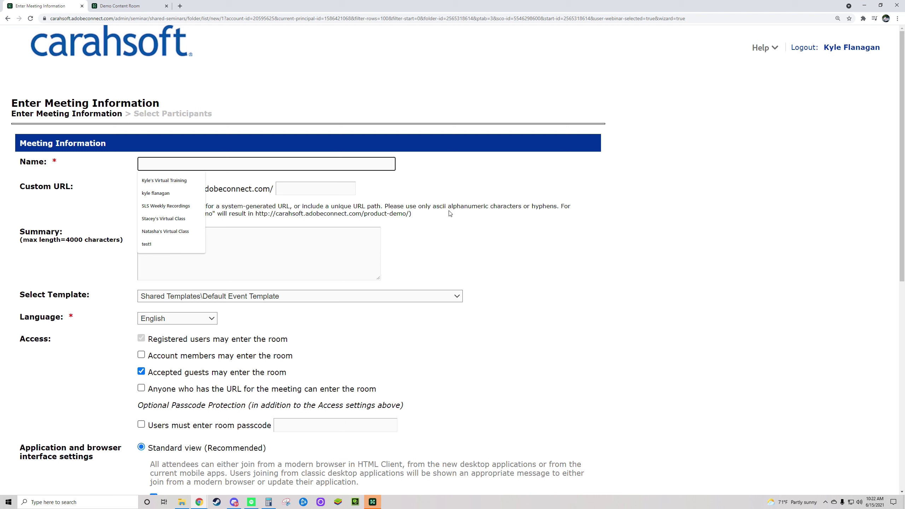
{"action": "type", "text": "Ky'e"}
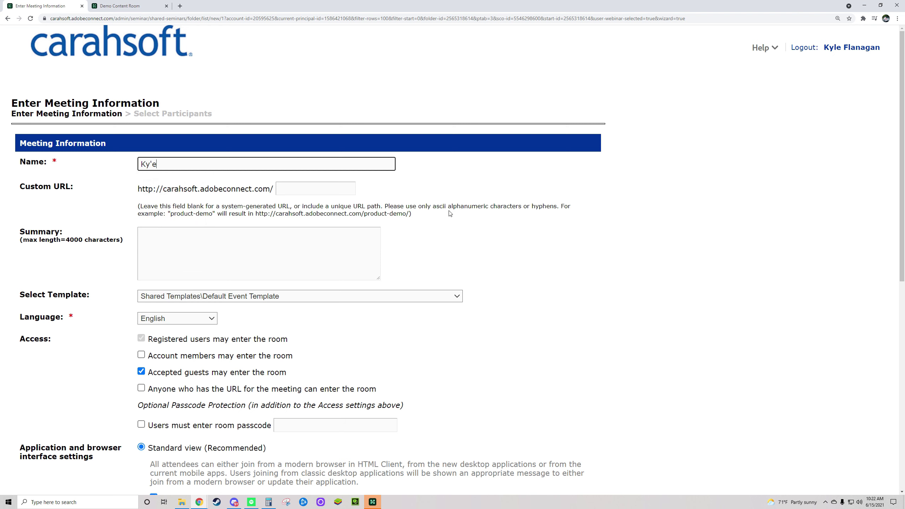
{"action": "key", "text": "BackSpace"}
{"action": "type", "text": "e's "}
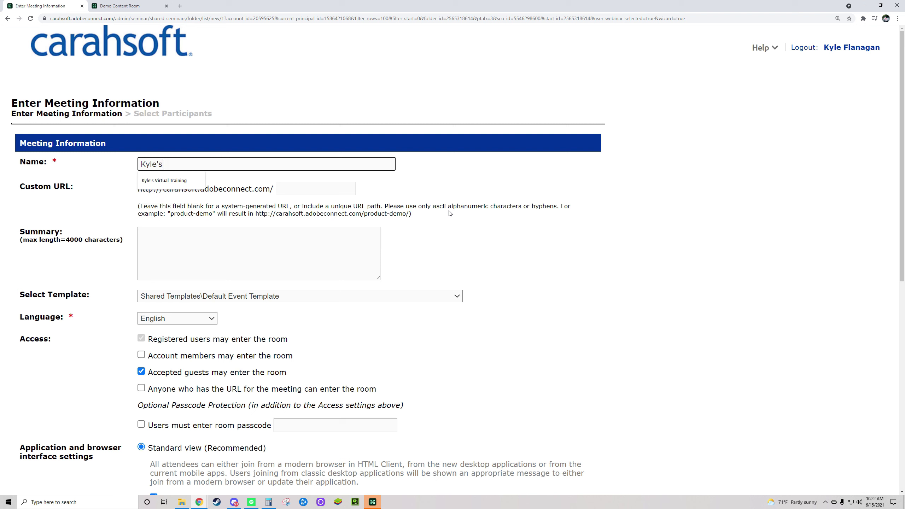
{"action": "type", "text": "Virtual Webinar"}
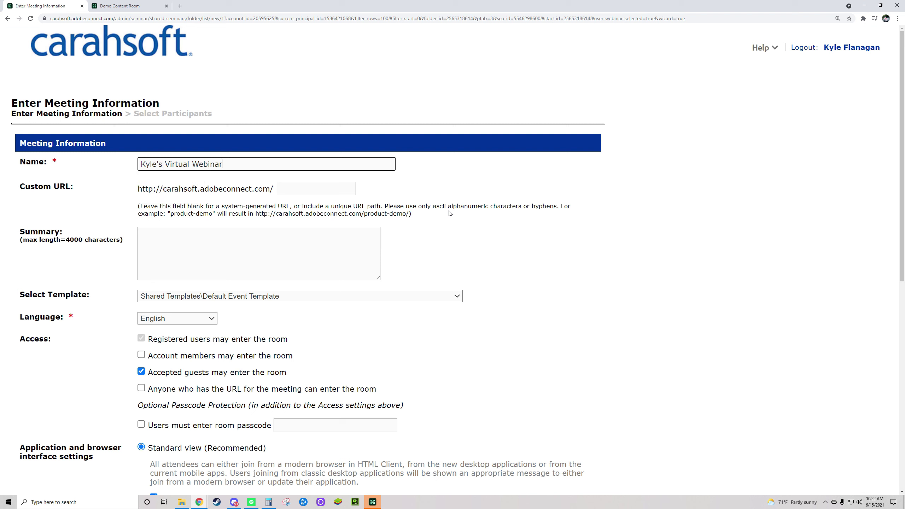
{"action": "key", "text": "Tab"}
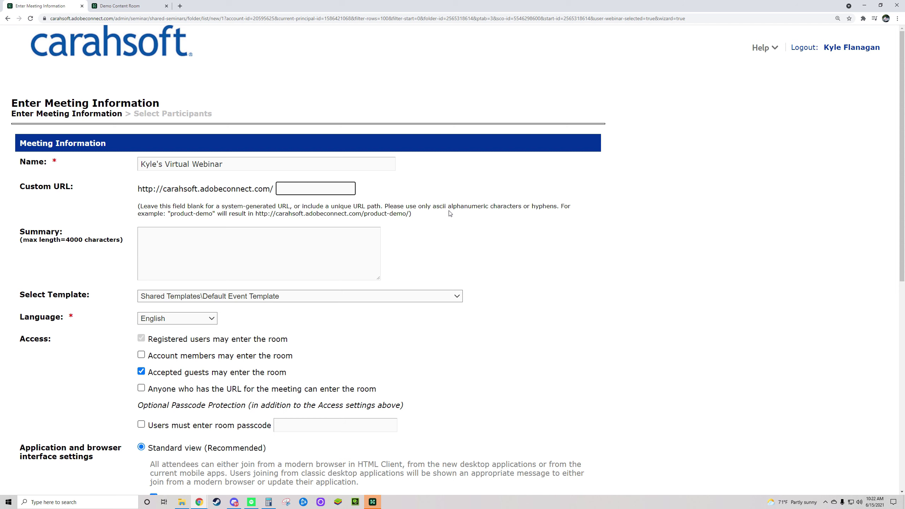
{"action": "key", "text": "Tab"}
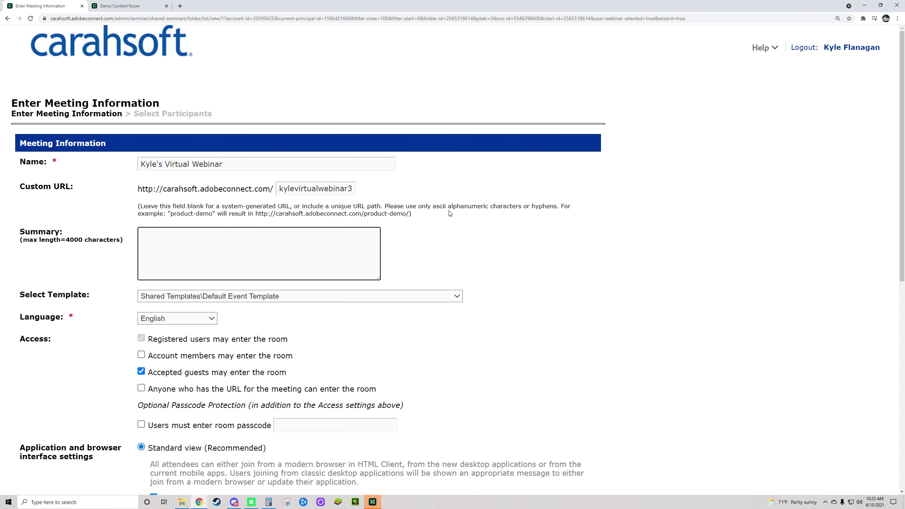
{"action": "left_click", "coordinate": [542, 284]}
{"action": "scroll", "coordinate": [502, 354], "scroll_direction": "down", "scroll_amount": 1}
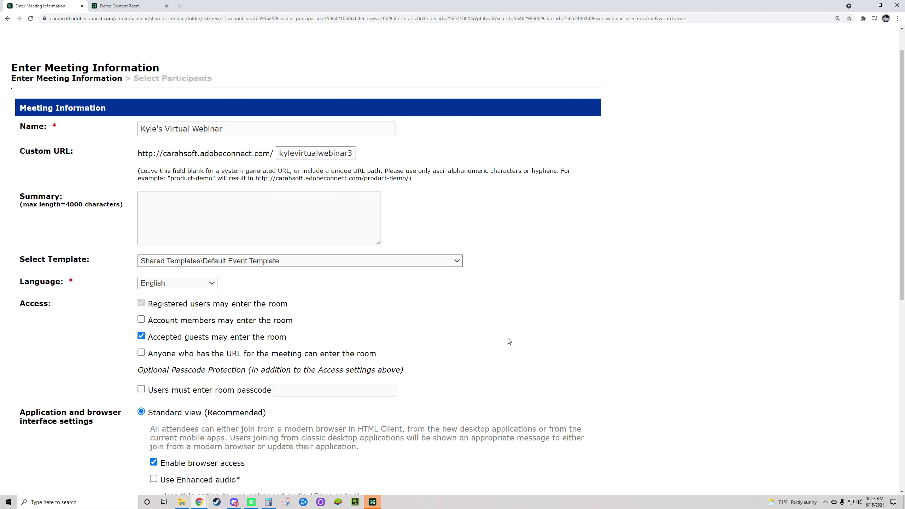
{"action": "left_click_drag", "start_coordinate": [20, 262], "coordinate": [97, 264]}
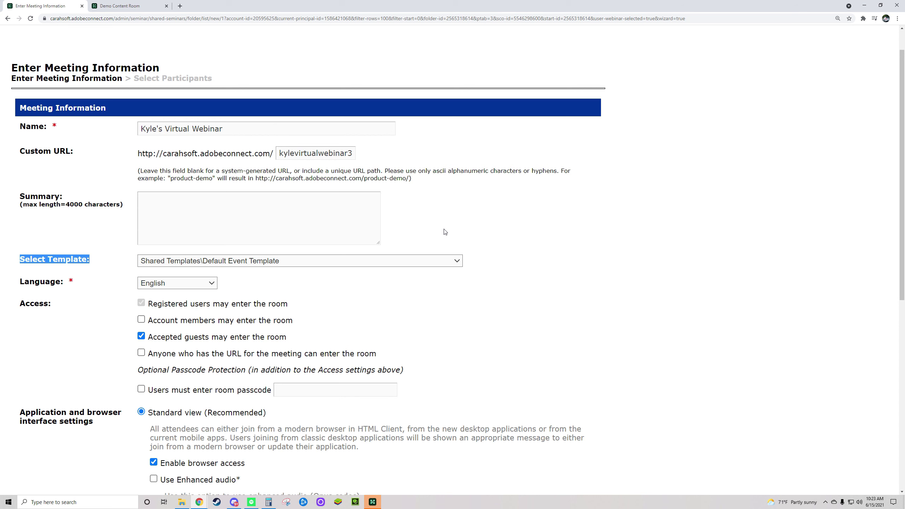
{"action": "left_click", "coordinate": [457, 261]}
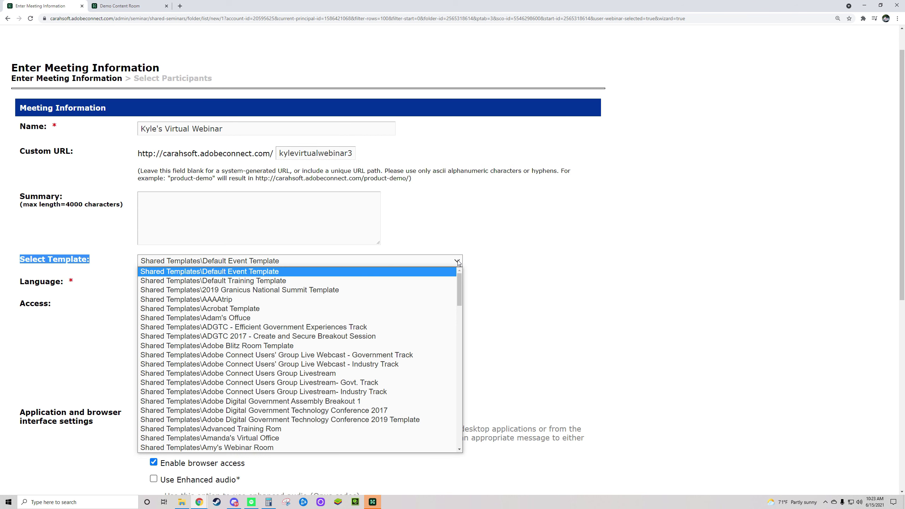
{"action": "mouse_move", "coordinate": [459, 292]}
{"action": "left_mouse_down"}
{"action": "mouse_move", "coordinate": [459, 352]}
{"action": "mouse_move", "coordinate": [460, 300]}
{"action": "left_mouse_up"}
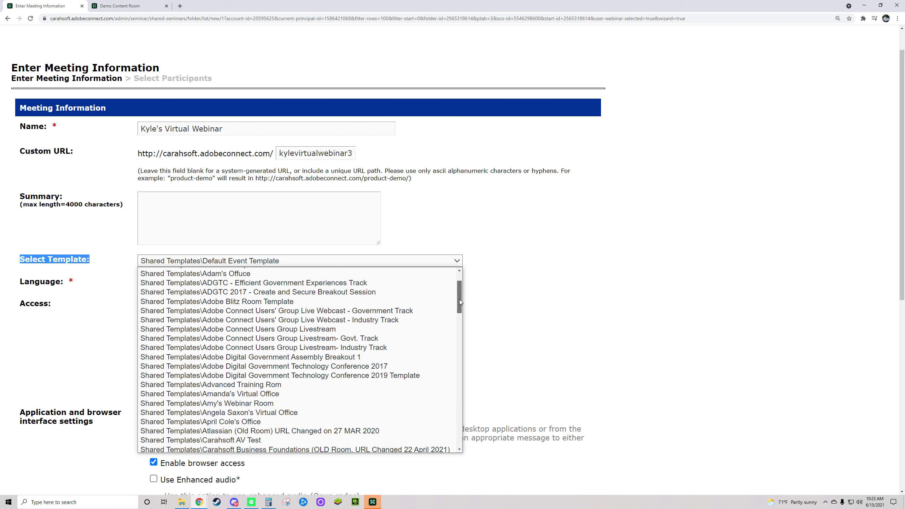
{"action": "left_click_drag", "start_coordinate": [460, 300], "coordinate": [459, 416]}
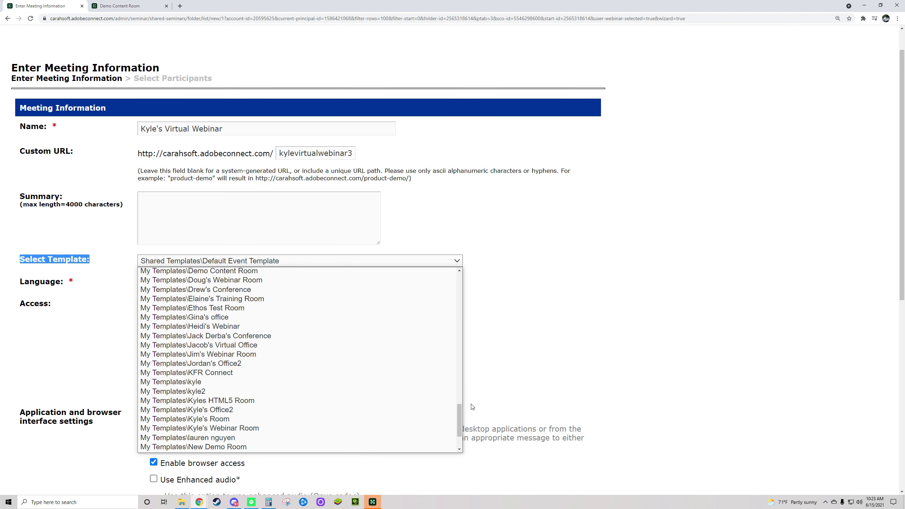
{"action": "left_click", "coordinate": [536, 320]}
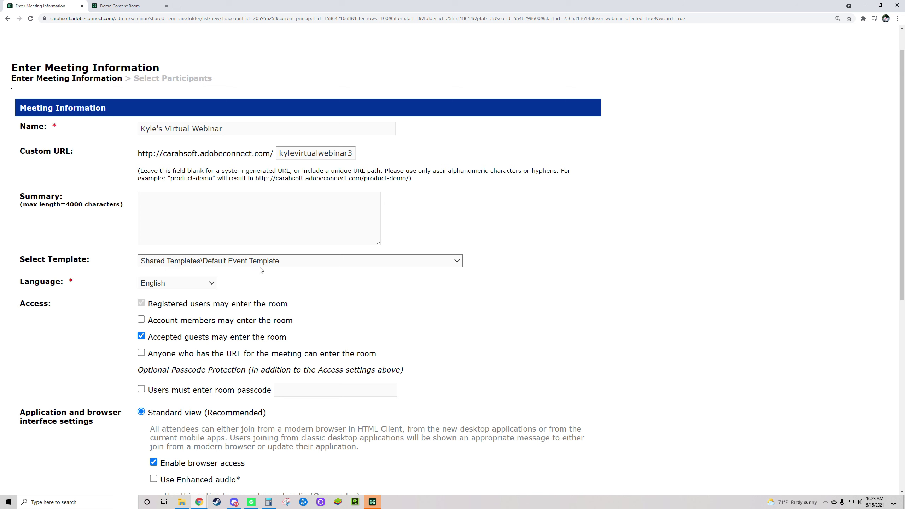
{"action": "left_click_drag", "start_coordinate": [14, 285], "coordinate": [84, 284]}
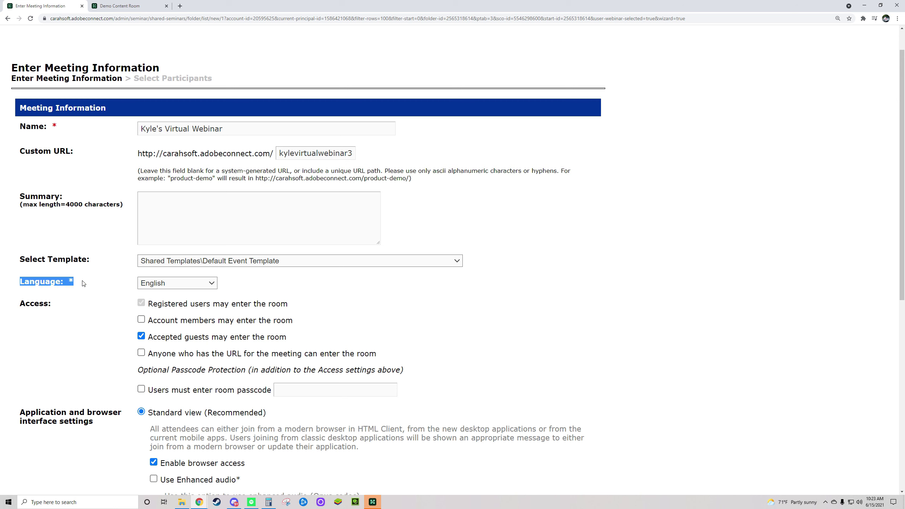
{"action": "left_click", "coordinate": [262, 288]}
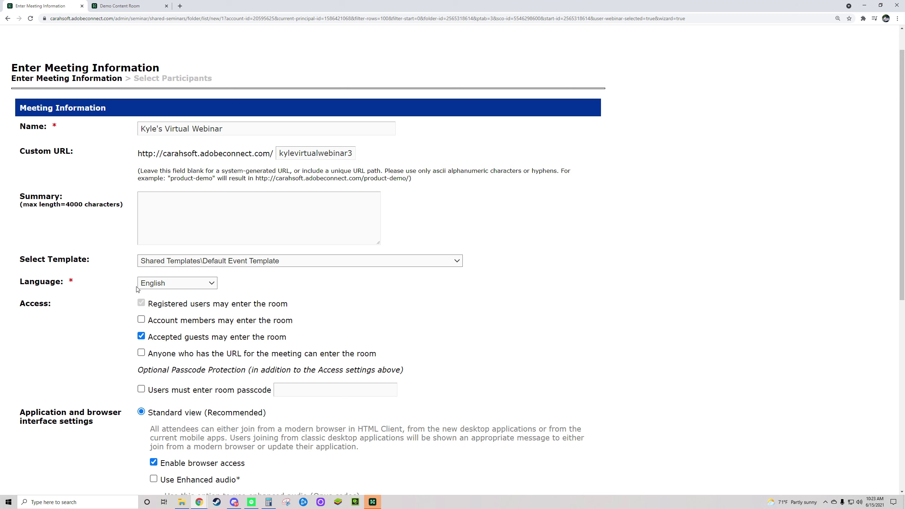
{"action": "left_click", "coordinate": [161, 284]}
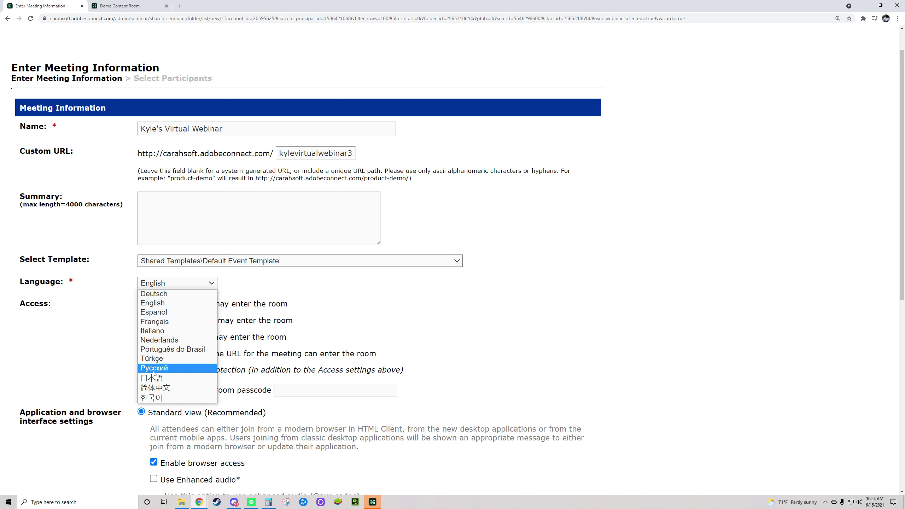
{"action": "left_click", "coordinate": [85, 379]}
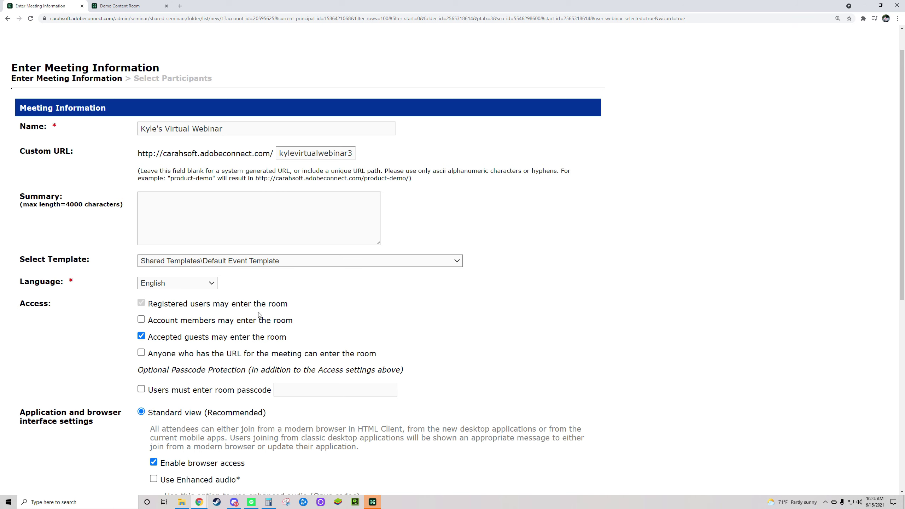
{"action": "scroll", "coordinate": [69, 330], "scroll_direction": "down", "scroll_amount": 3}
{"action": "left_click_drag", "start_coordinate": [18, 198], "coordinate": [72, 199]}
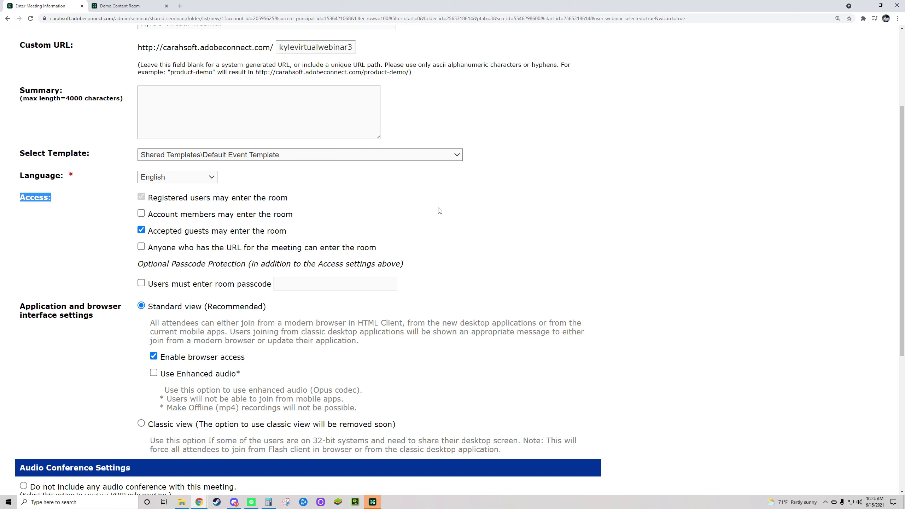
{"action": "scroll", "coordinate": [439, 210], "scroll_direction": "up", "scroll_amount": 4}
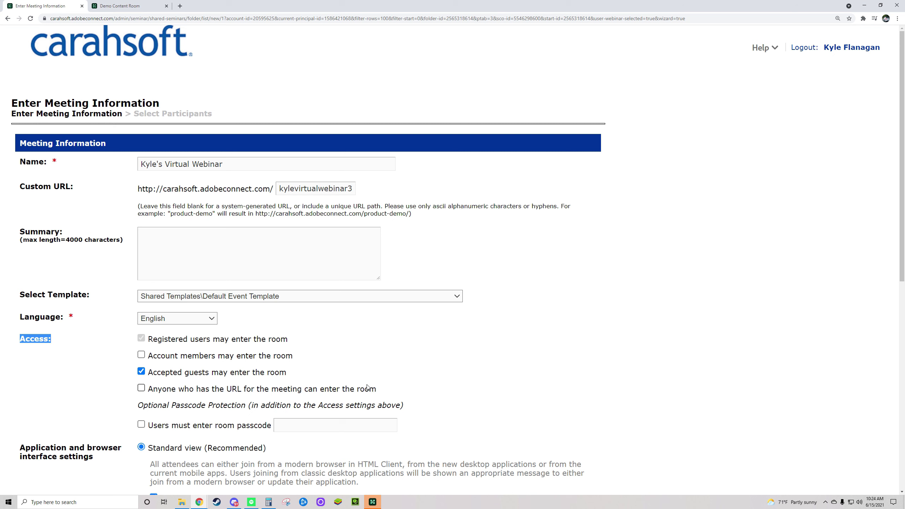
Step: Uncheck and then recheck Accepted guests while reviewing the registered users option
{"action": "left_click", "coordinate": [141, 371]}
{"action": "left_click_drag", "start_coordinate": [292, 340], "coordinate": [148, 339]}
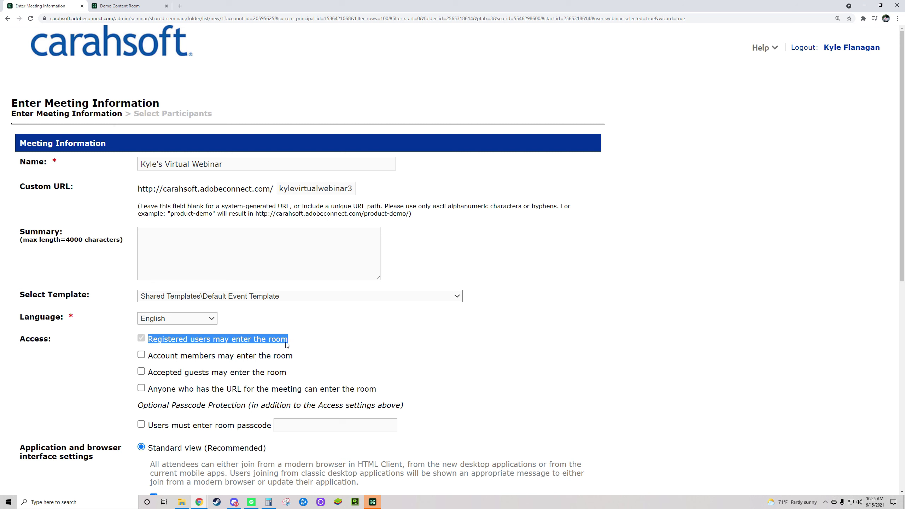
{"action": "left_click", "coordinate": [286, 344]}
{"action": "left_click_drag", "start_coordinate": [292, 342], "coordinate": [147, 337]}
{"action": "left_click", "coordinate": [141, 371]}
{"action": "left_click_drag", "start_coordinate": [153, 373], "coordinate": [287, 377]}
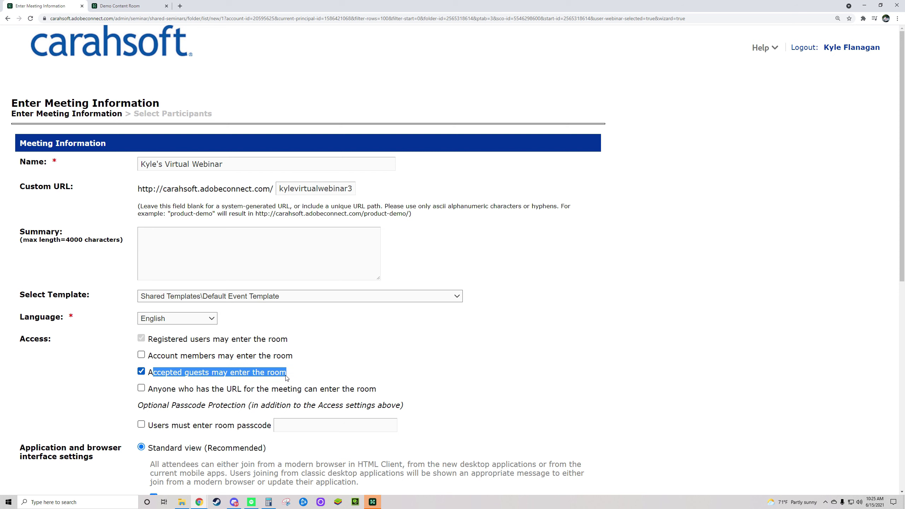
Step: Toggle Anyone with the URL off again and clear account members and accepted guests
{"action": "left_click", "coordinate": [141, 387]}
{"action": "left_click_drag", "start_coordinate": [153, 390], "coordinate": [381, 393]}
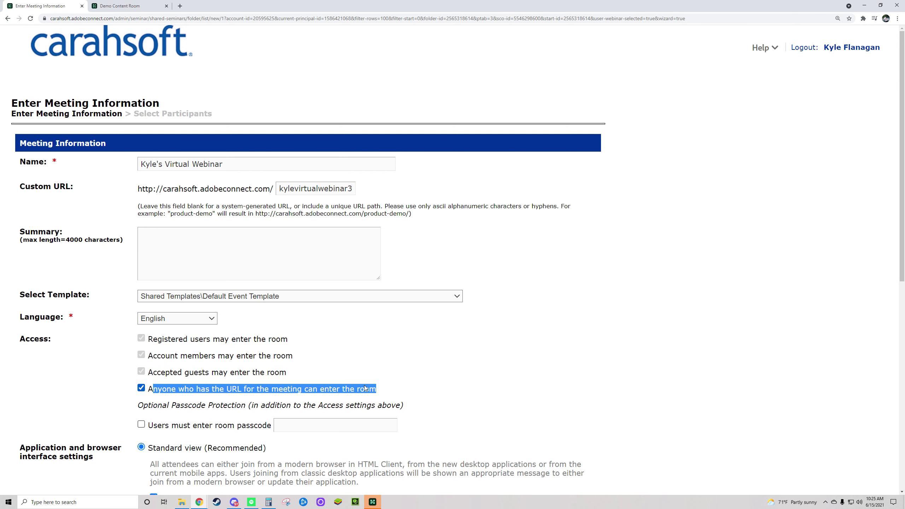
{"action": "left_click", "coordinate": [141, 387]}
{"action": "left_click", "coordinate": [141, 354]}
{"action": "left_click", "coordinate": [141, 371]}
{"action": "left_click", "coordinate": [134, 380]}
Step: Turn the room passcode requirement on, then off again so no passcode is needed
{"action": "left_click", "coordinate": [141, 424]}
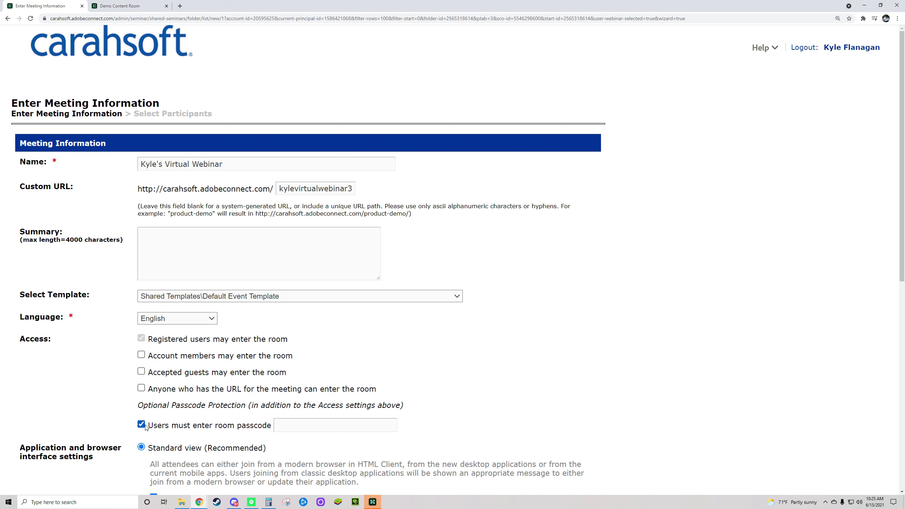
{"action": "scroll", "coordinate": [463, 408], "scroll_direction": "down", "scroll_amount": 1}
{"action": "scroll", "coordinate": [463, 408], "scroll_direction": "down", "scroll_amount": 4}
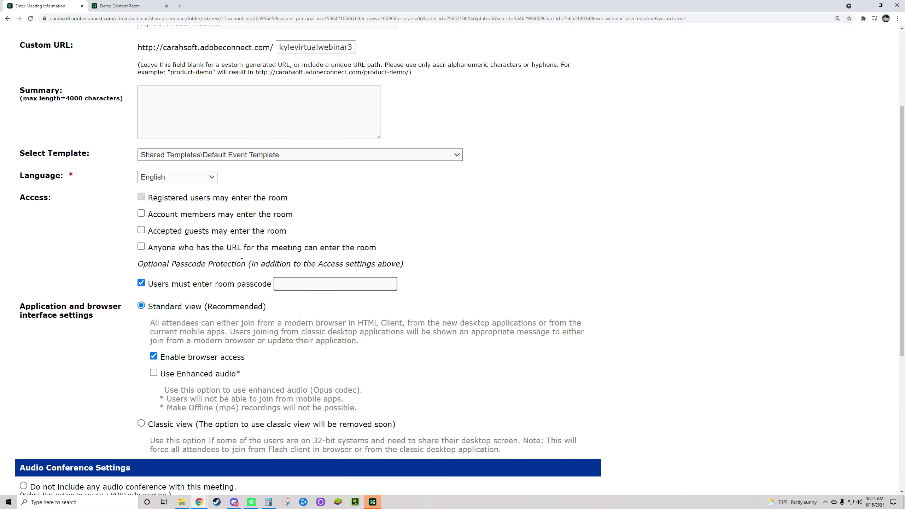
{"action": "left_click", "coordinate": [142, 283]}
{"action": "scroll", "coordinate": [162, 237], "scroll_direction": "down", "scroll_amount": 2}
{"action": "left_click_drag", "start_coordinate": [152, 236], "coordinate": [207, 236]}
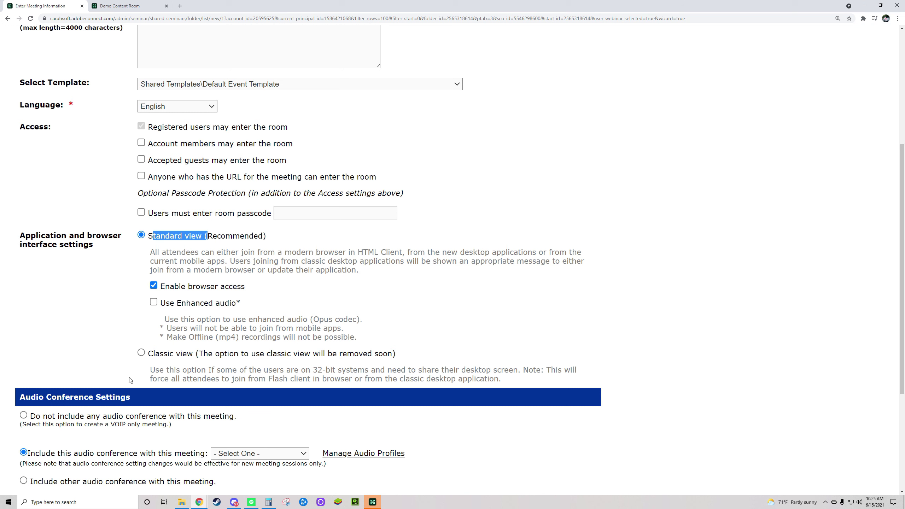
Step: Try Classic view, then switch back to Standard view (Recommended)
{"action": "left_click", "coordinate": [143, 356]}
{"action": "left_click_drag", "start_coordinate": [148, 355], "coordinate": [412, 356]}
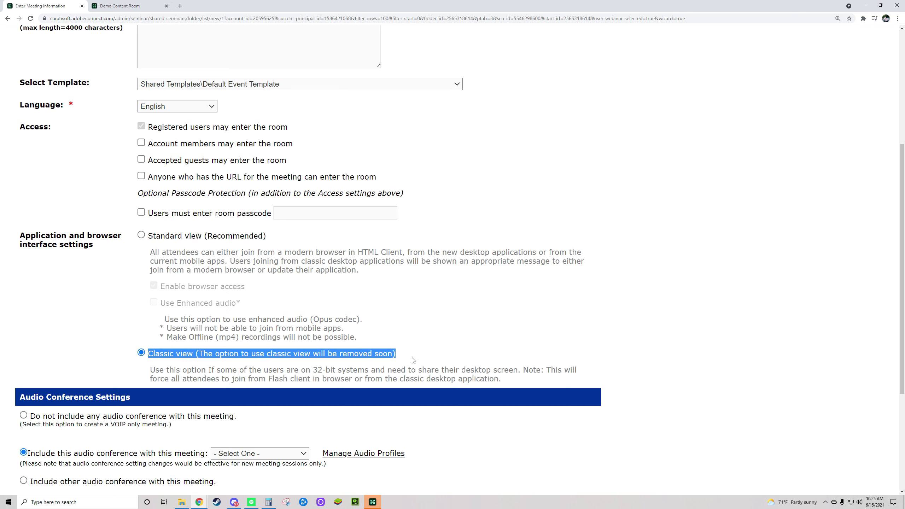
{"action": "left_click", "coordinate": [141, 236]}
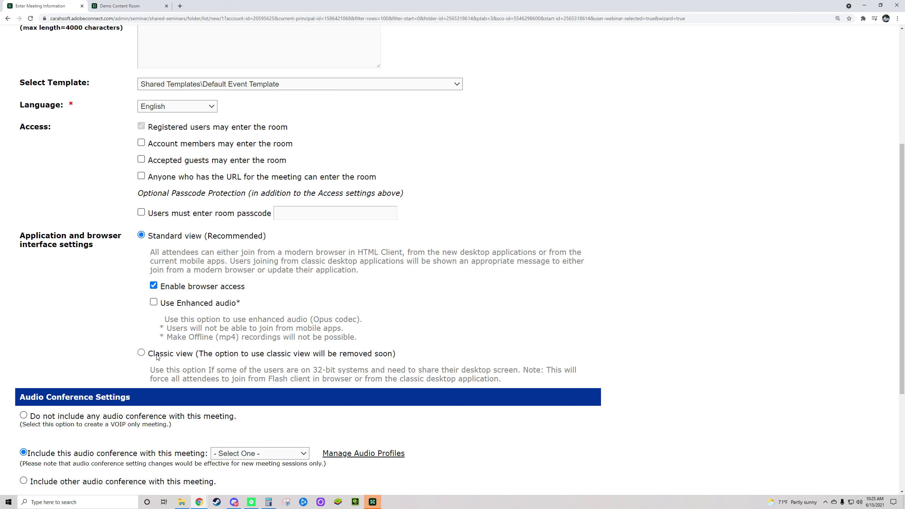
{"action": "left_click_drag", "start_coordinate": [153, 352], "coordinate": [403, 351]}
{"action": "left_click", "coordinate": [439, 335]}
Step: Uncheck Enable browser access for attendees
{"action": "left_click_drag", "start_coordinate": [161, 289], "coordinate": [251, 290]}
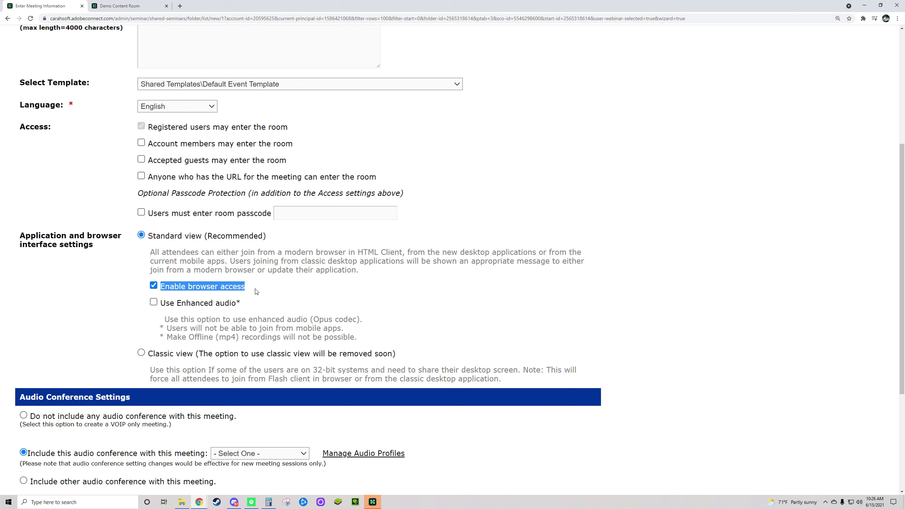
{"action": "left_click_drag", "start_coordinate": [256, 290], "coordinate": [160, 289]}
{"action": "left_click", "coordinate": [154, 286]}
{"action": "left_click_drag", "start_coordinate": [374, 270], "coordinate": [149, 251]}
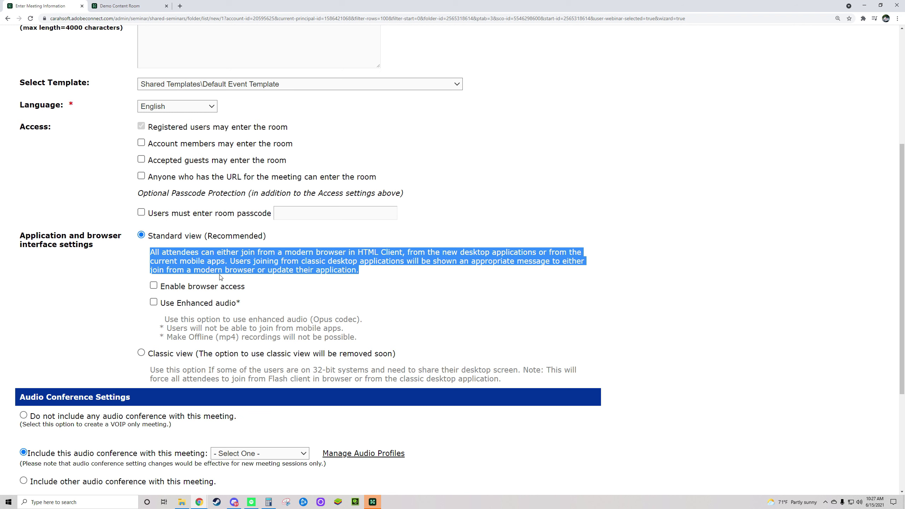
Step: Re-enable browser access and select Do not include any audio conference
{"action": "left_click", "coordinate": [153, 285]}
{"action": "scroll", "coordinate": [263, 323], "scroll_direction": "down", "scroll_amount": 5}
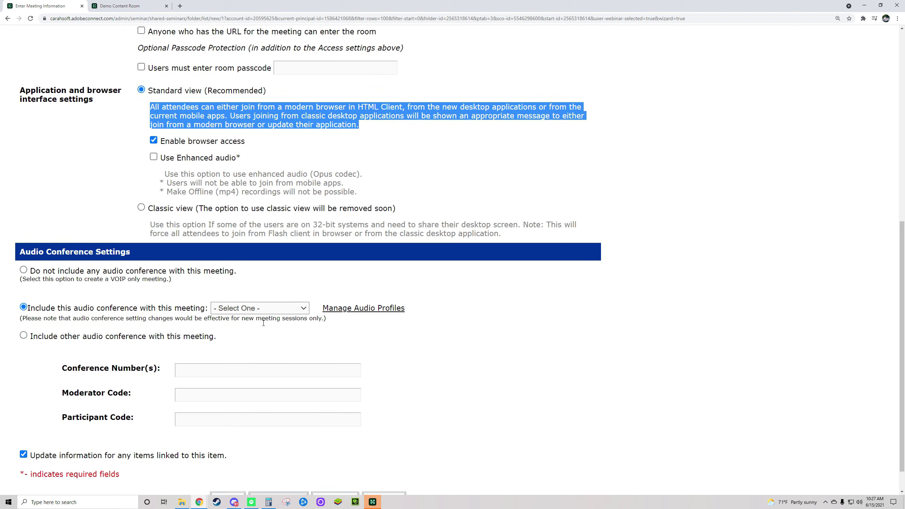
{"action": "left_click", "coordinate": [24, 238]}
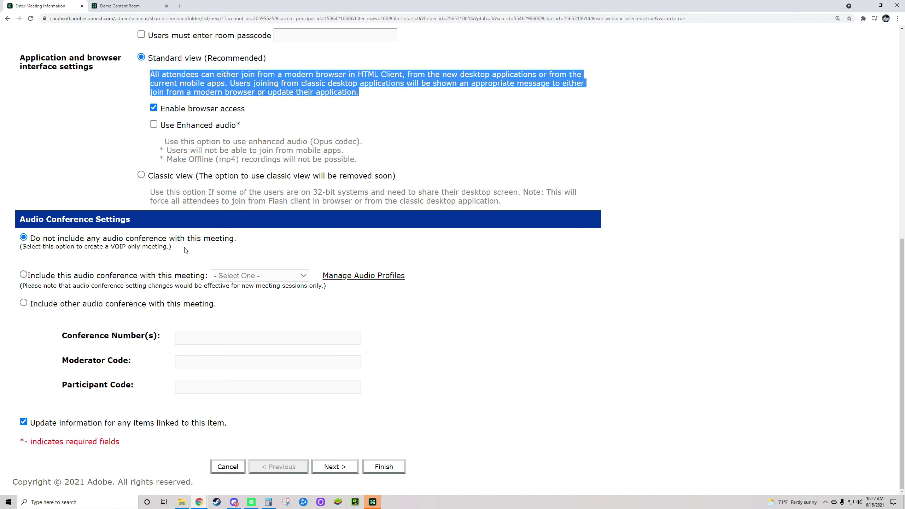
{"action": "left_click_drag", "start_coordinate": [186, 250], "coordinate": [21, 237]}
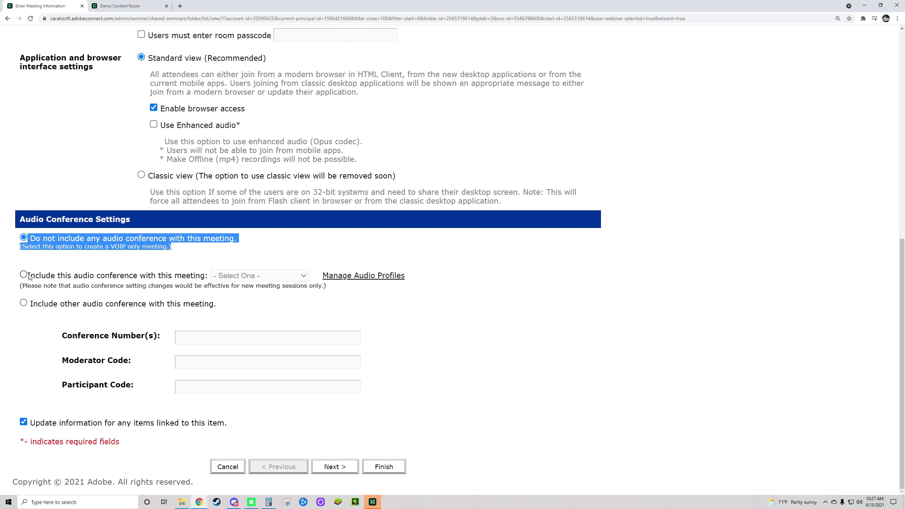
{"action": "left_click", "coordinate": [145, 262]}
Step: Try the other audio conference options, settle on no audio conference, and continue to participants
{"action": "left_click", "coordinate": [36, 275]}
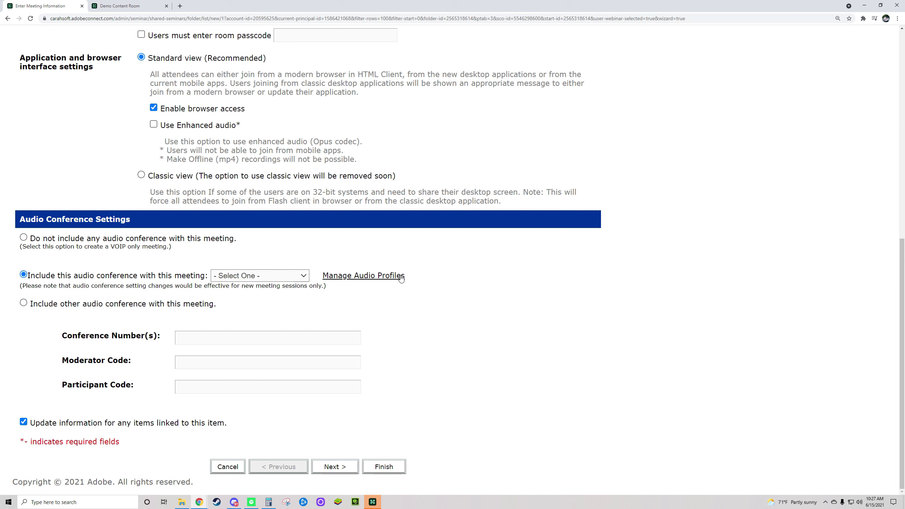
{"action": "left_click_drag", "start_coordinate": [403, 276], "coordinate": [324, 278]}
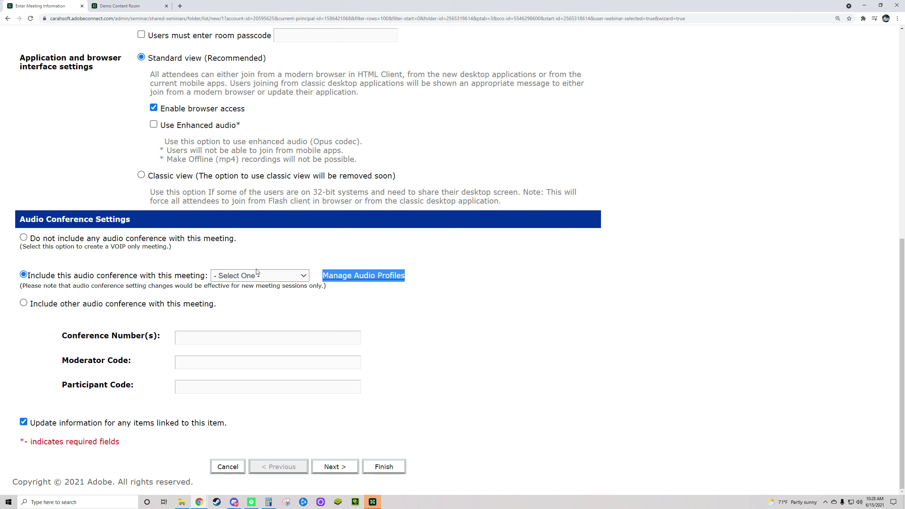
{"action": "left_click", "coordinate": [24, 303]}
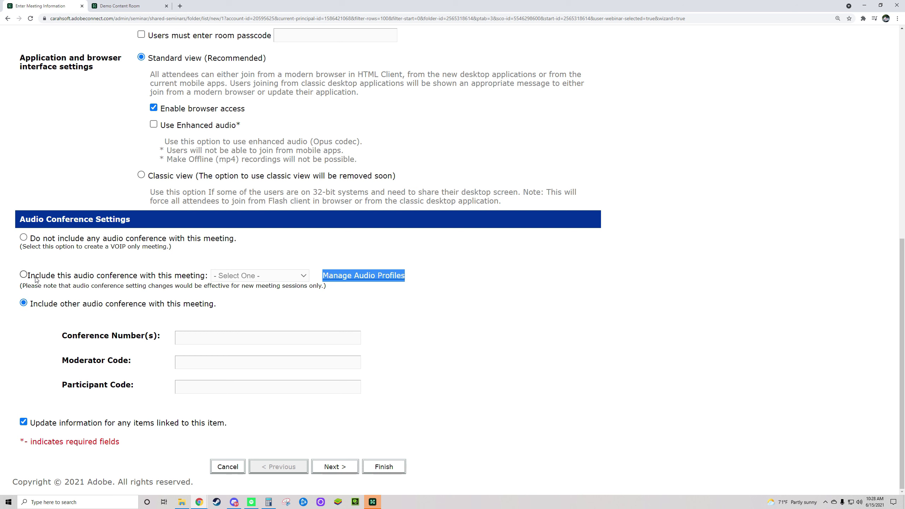
{"action": "left_click", "coordinate": [24, 275]}
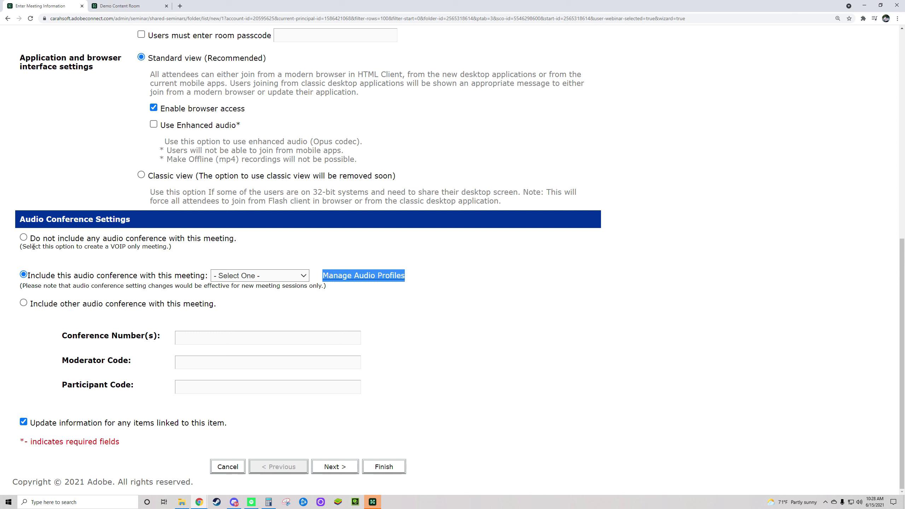
{"action": "left_click", "coordinate": [24, 238]}
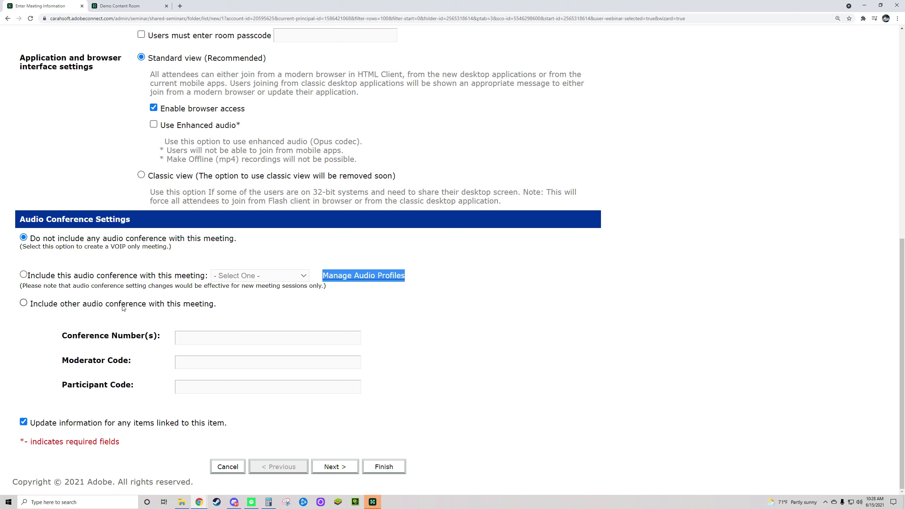
{"action": "left_click", "coordinate": [24, 274]}
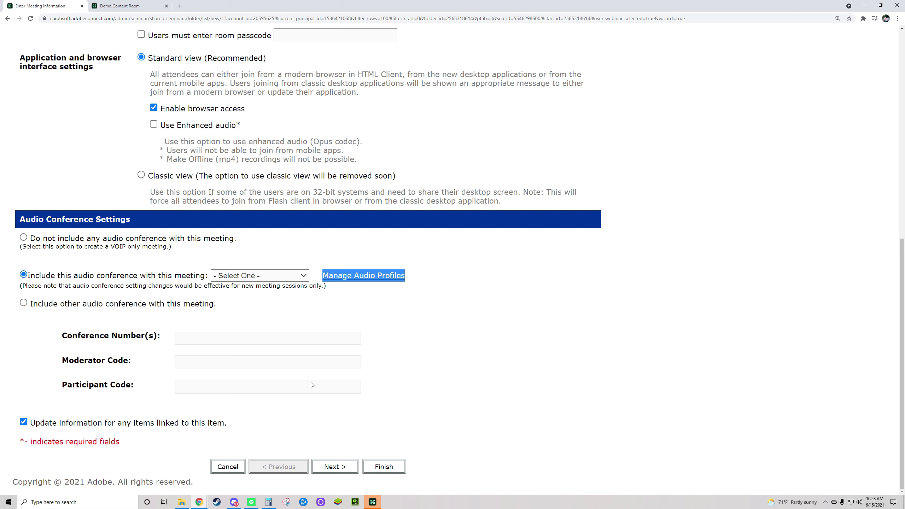
{"action": "left_click", "coordinate": [479, 362]}
{"action": "left_click", "coordinate": [23, 238]}
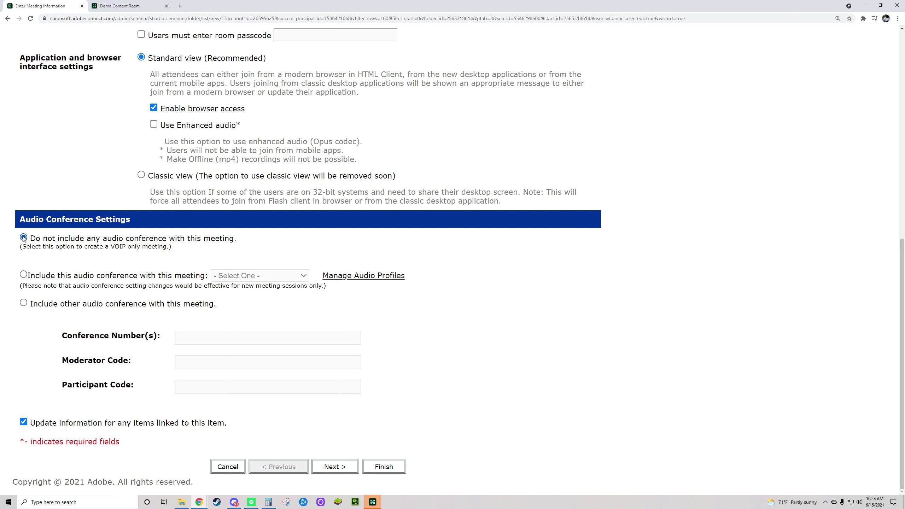
{"action": "left_click", "coordinate": [336, 466]}
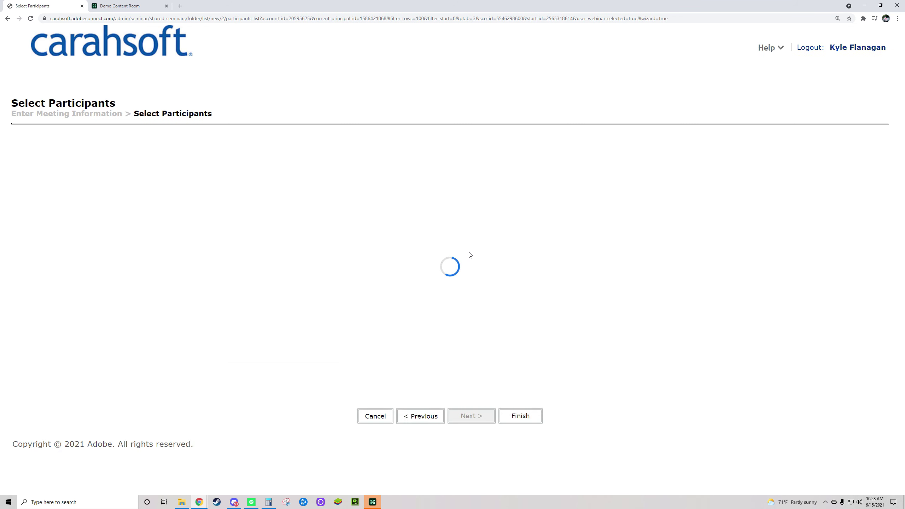
Step: Search for a user, add them as a participant, and make them a Host
{"action": "left_click", "coordinate": [100, 184]}
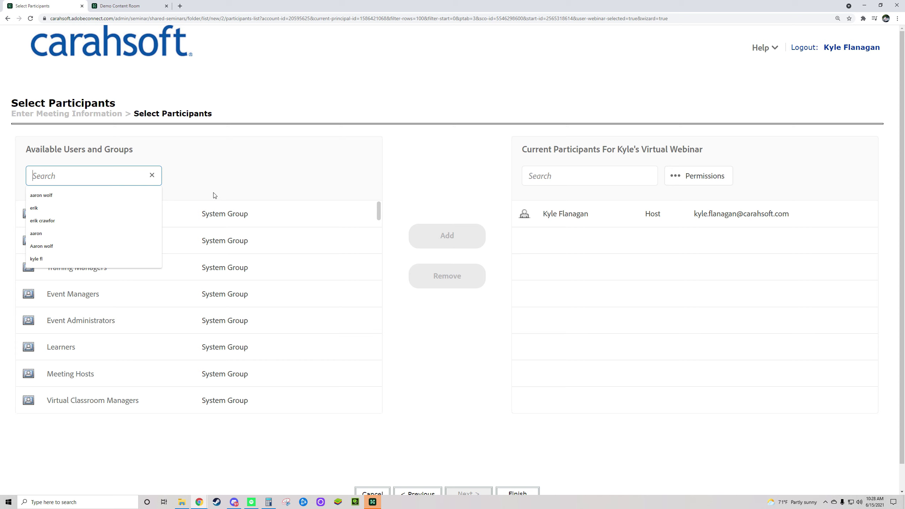
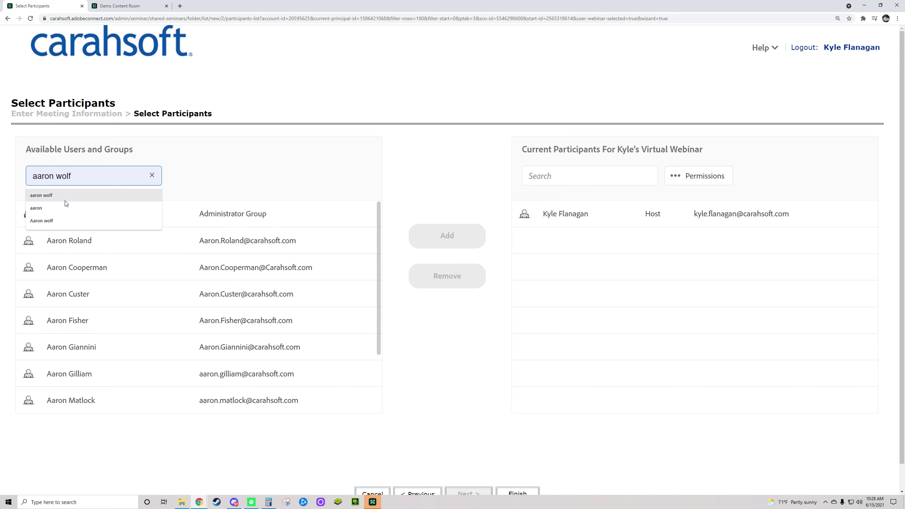
{"action": "left_click", "coordinate": [63, 196]}
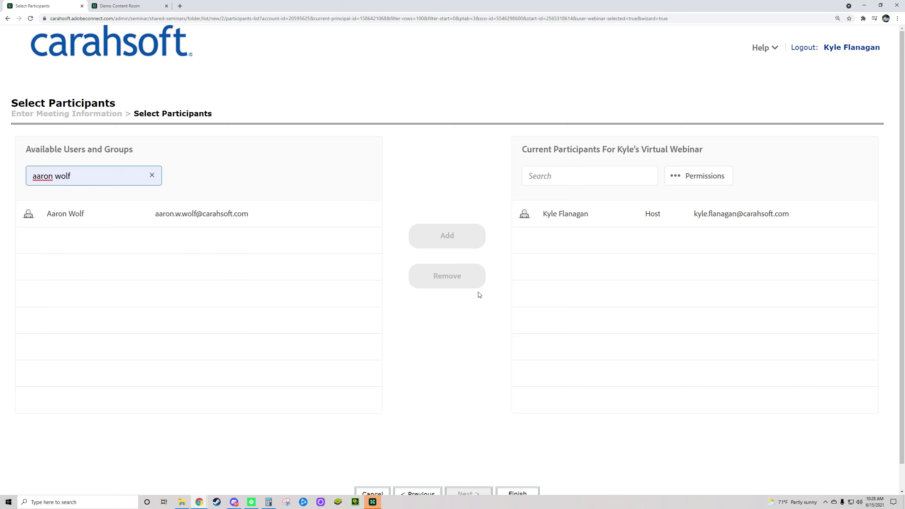
{"action": "left_click", "coordinate": [109, 210]}
{"action": "left_click", "coordinate": [437, 237]}
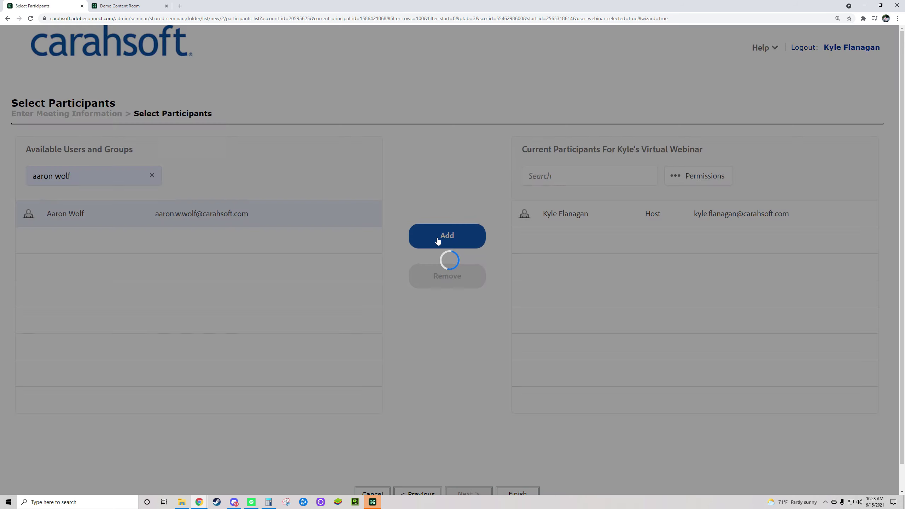
{"action": "left_click", "coordinate": [698, 176]}
{"action": "left_click", "coordinate": [696, 242]}
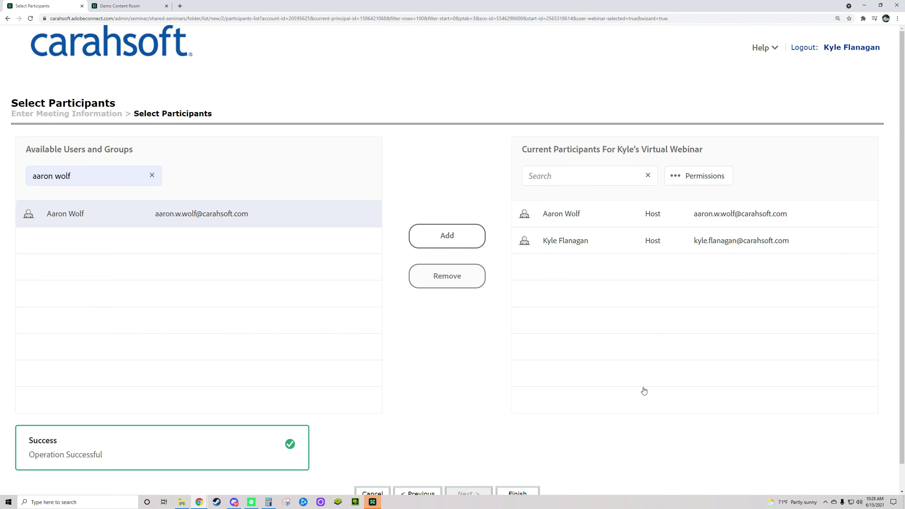
Step: Search for a second user, add them, and promote them to Host
{"action": "left_click", "coordinate": [100, 177]}
{"action": "triple_click", "coordinate": [106, 179]}
{"action": "type", "text": "erik"}
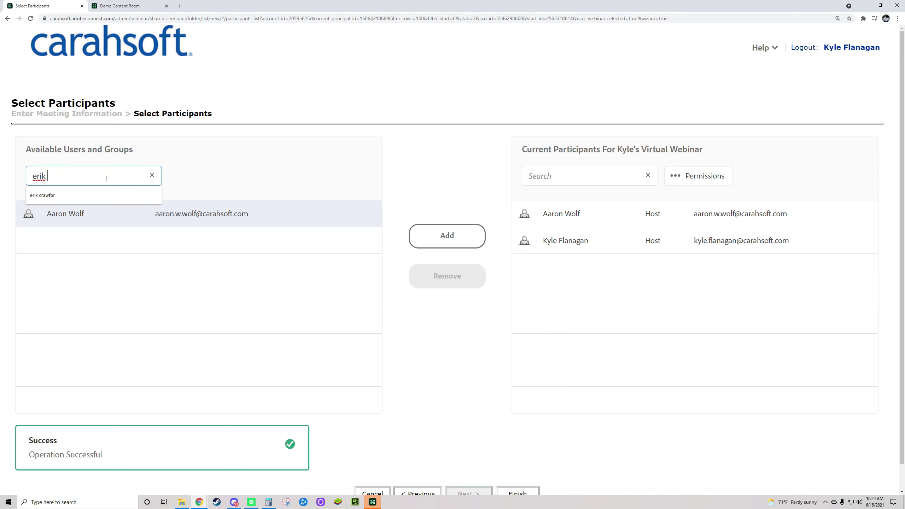
{"action": "left_click", "coordinate": [314, 221]}
{"action": "left_click", "coordinate": [458, 239]}
{"action": "left_click", "coordinate": [698, 267]}
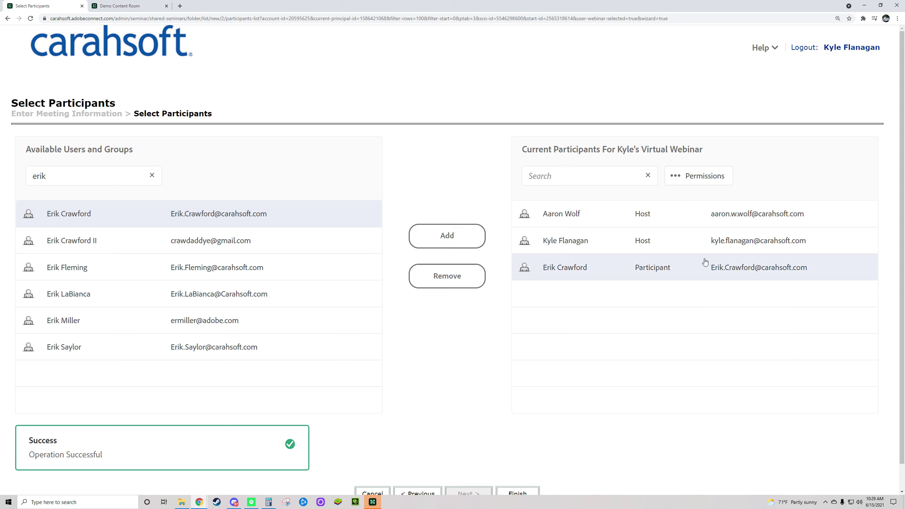
{"action": "left_click", "coordinate": [699, 175]}
{"action": "left_click", "coordinate": [681, 242]}
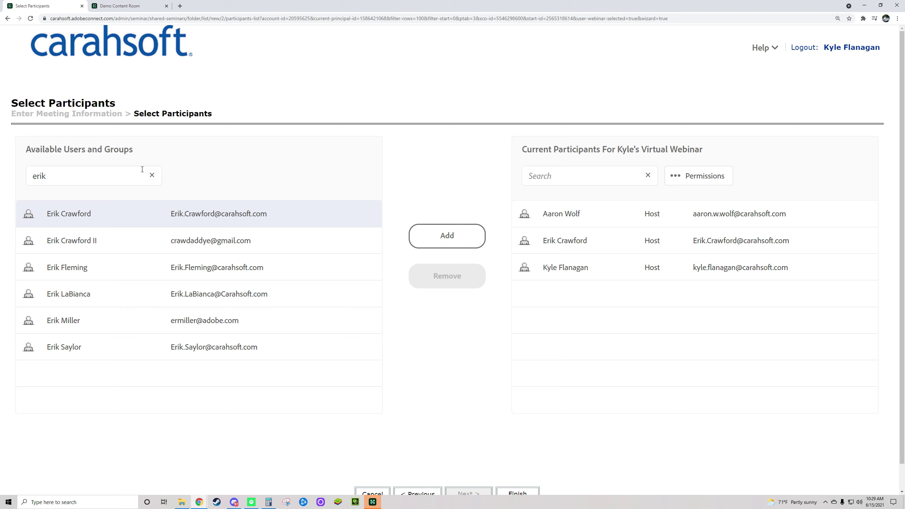
Step: Remove both added hosts from the participants and finish the wizard
{"action": "left_click", "coordinate": [151, 174]}
{"action": "scroll", "coordinate": [499, 359], "scroll_direction": "down", "scroll_amount": 1}
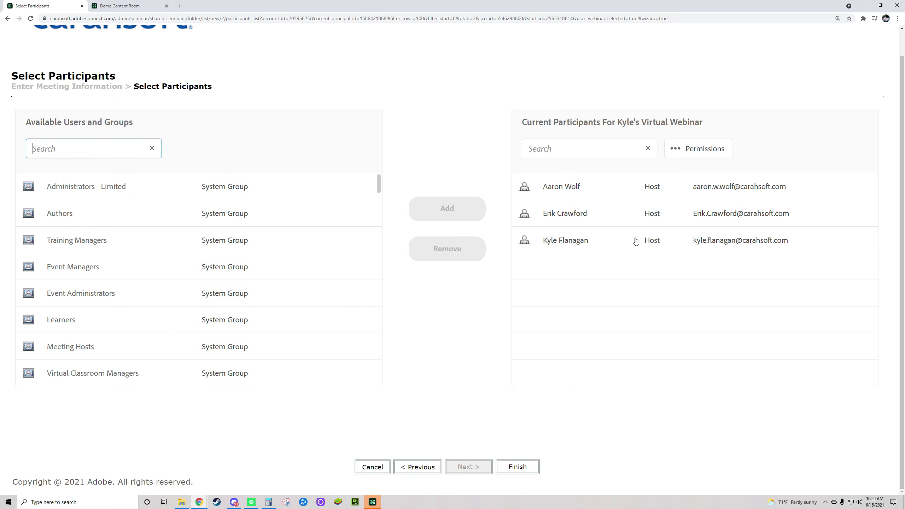
{"action": "left_click", "coordinate": [612, 211]}
{"action": "left_click", "coordinate": [447, 249]}
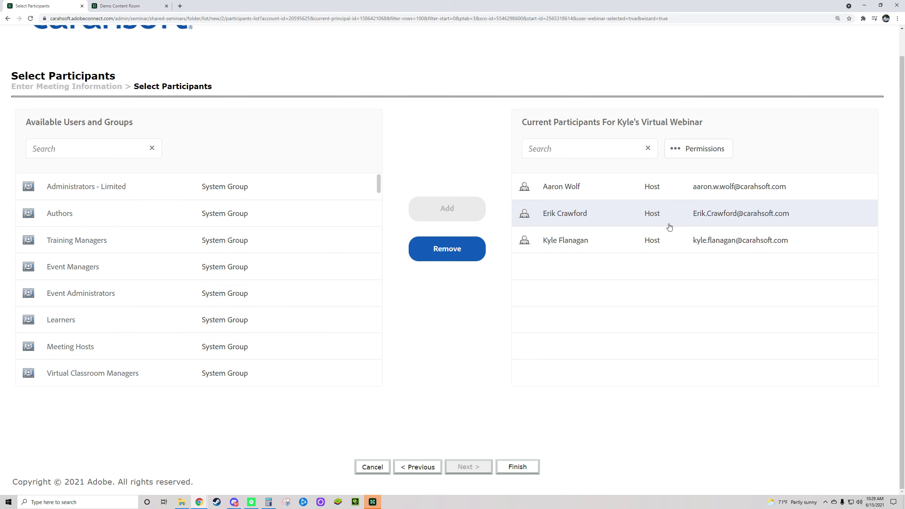
{"action": "left_click", "coordinate": [622, 189]}
{"action": "left_click", "coordinate": [442, 258]}
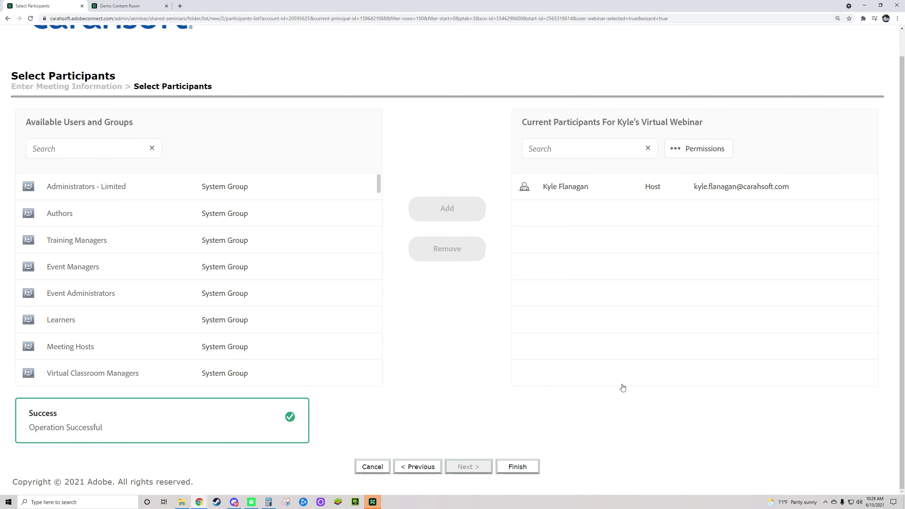
{"action": "left_click", "coordinate": [517, 467]}
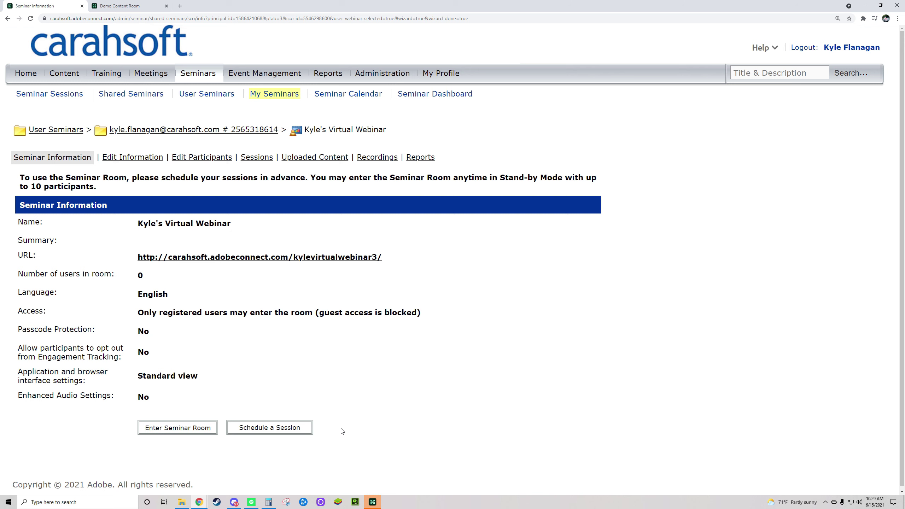
Step: Review the Seminar Information page's passcode, view and audio settings, clearing a stray selection
{"action": "left_click", "coordinate": [177, 430]}
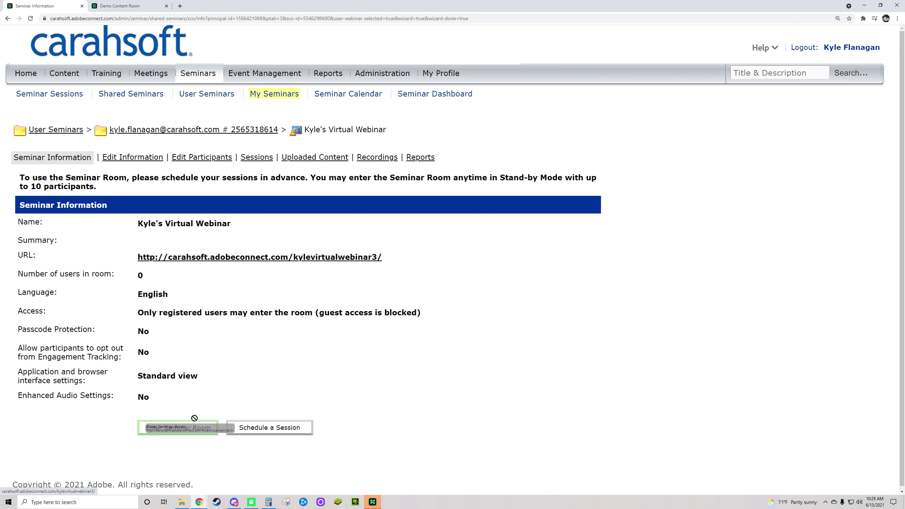
{"action": "left_click_drag", "start_coordinate": [177, 430], "coordinate": [169, 433]}
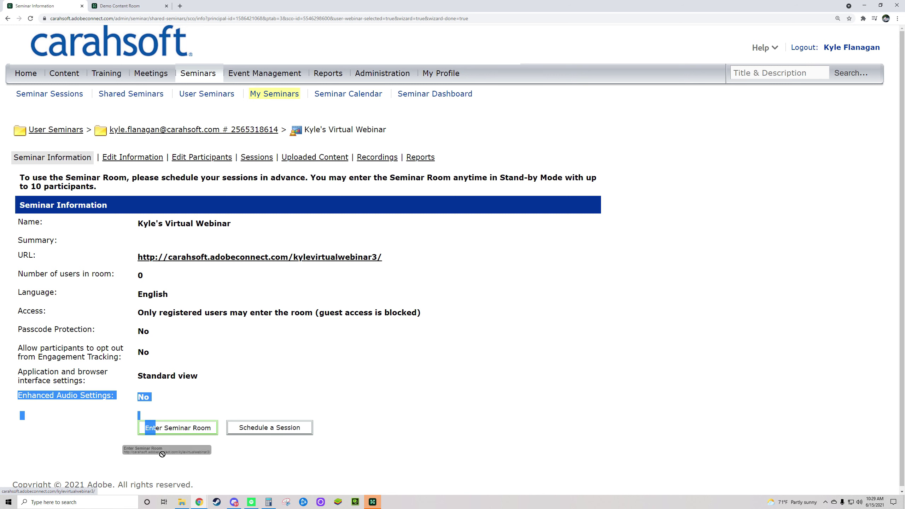
{"action": "left_click", "coordinate": [173, 396]}
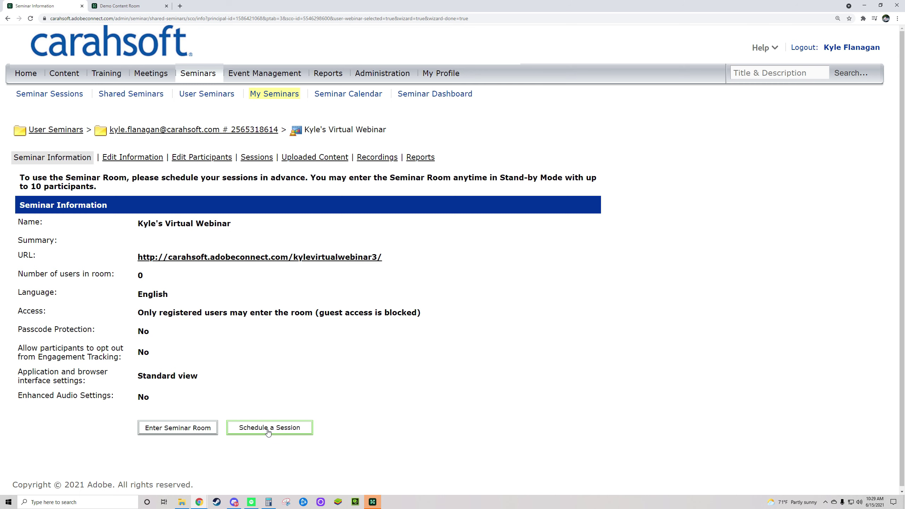
Step: Start a new session in the current seminar room and name it 'Adobe Connect Training 101'
{"action": "left_click", "coordinate": [268, 428]}
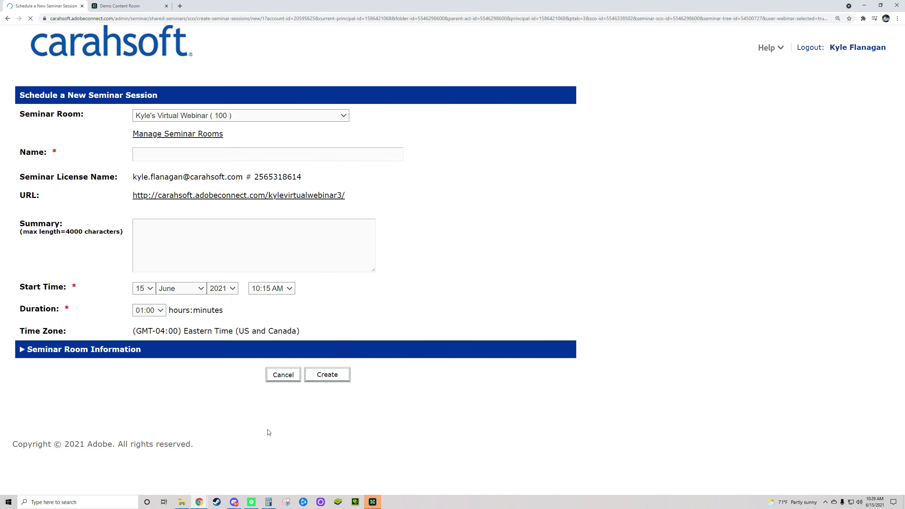
{"action": "left_click", "coordinate": [313, 116]}
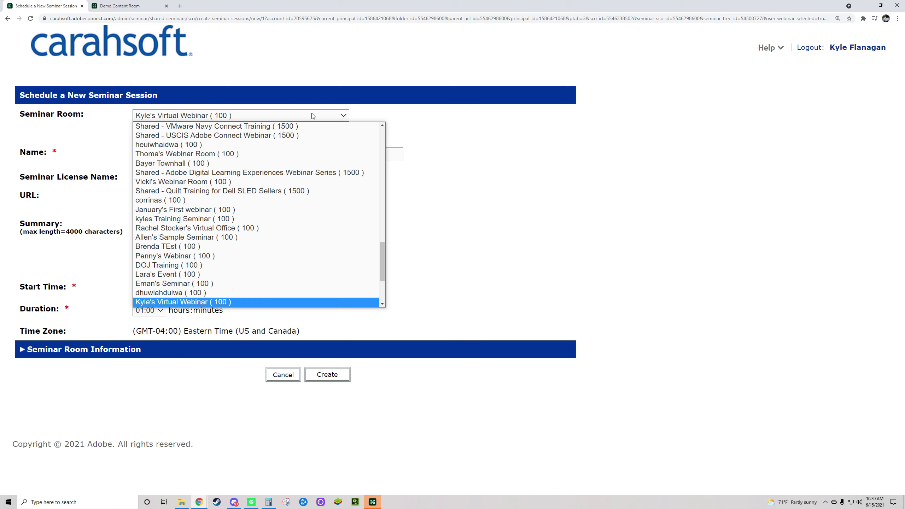
{"action": "left_click", "coordinate": [312, 115]}
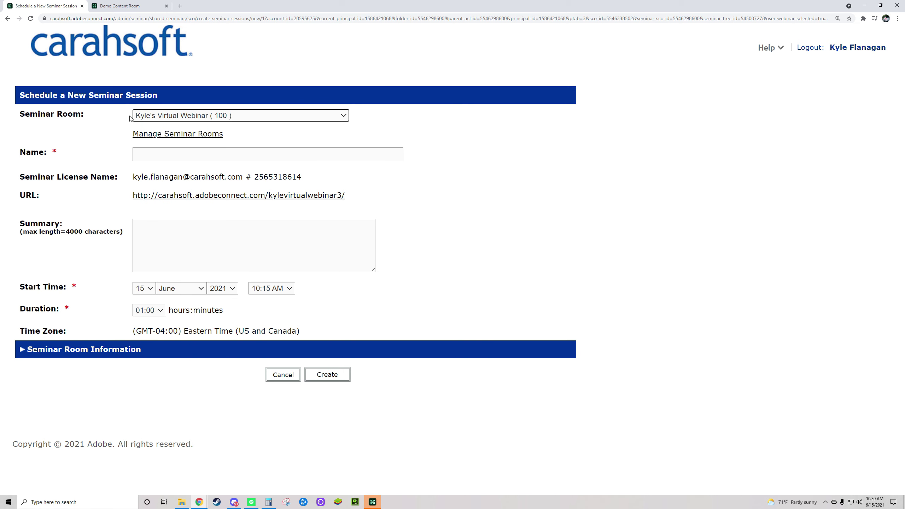
{"action": "left_click", "coordinate": [219, 117]}
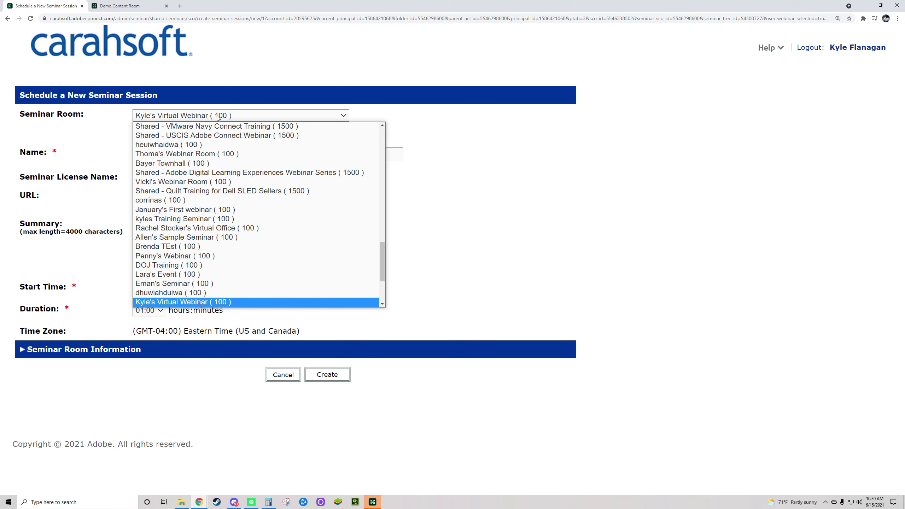
{"action": "left_click", "coordinate": [194, 117]}
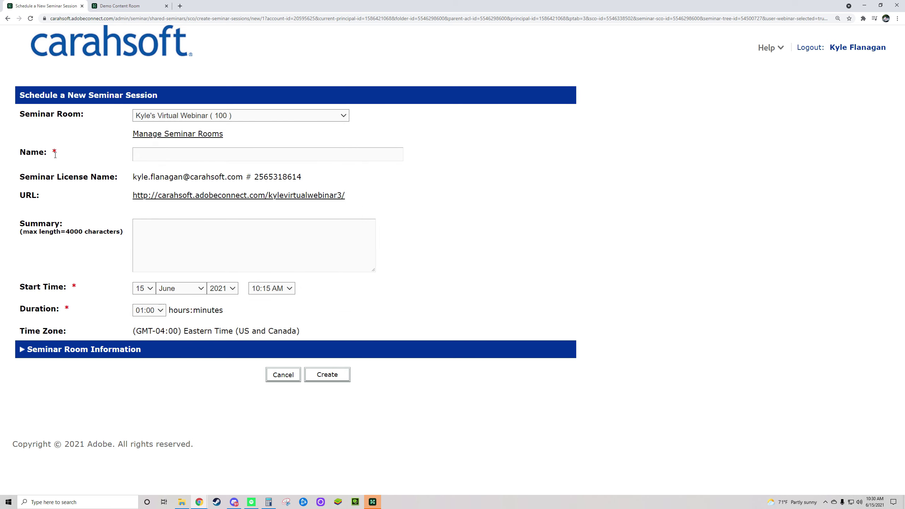
{"action": "left_click", "coordinate": [175, 151]}
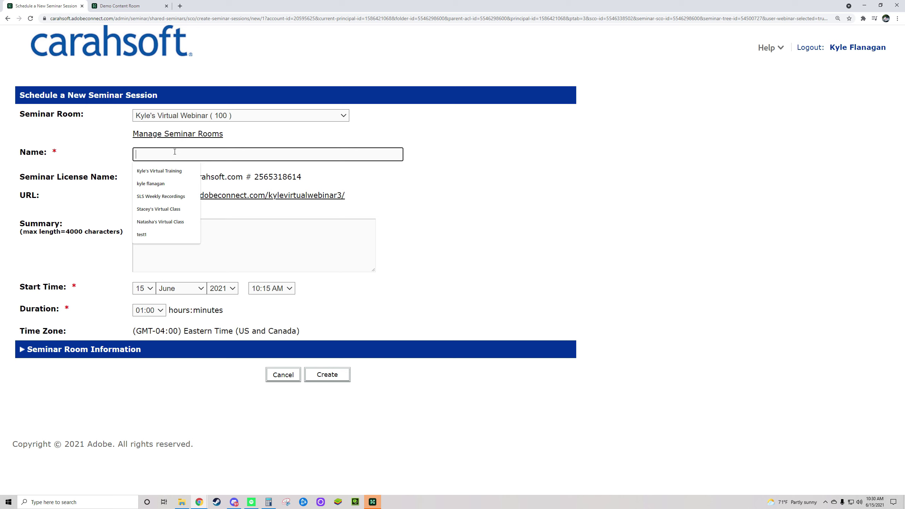
{"action": "type", "text": "Ado"}
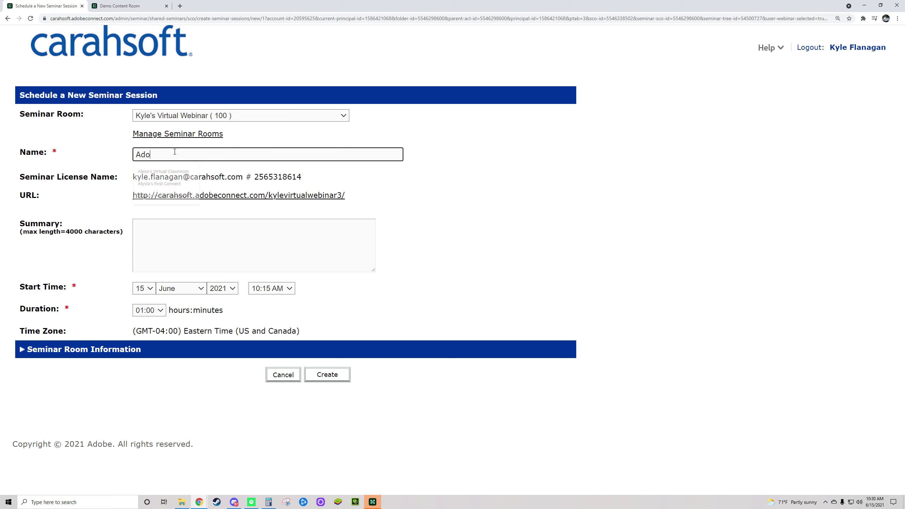
{"action": "type", "text": "be Connect Training "}
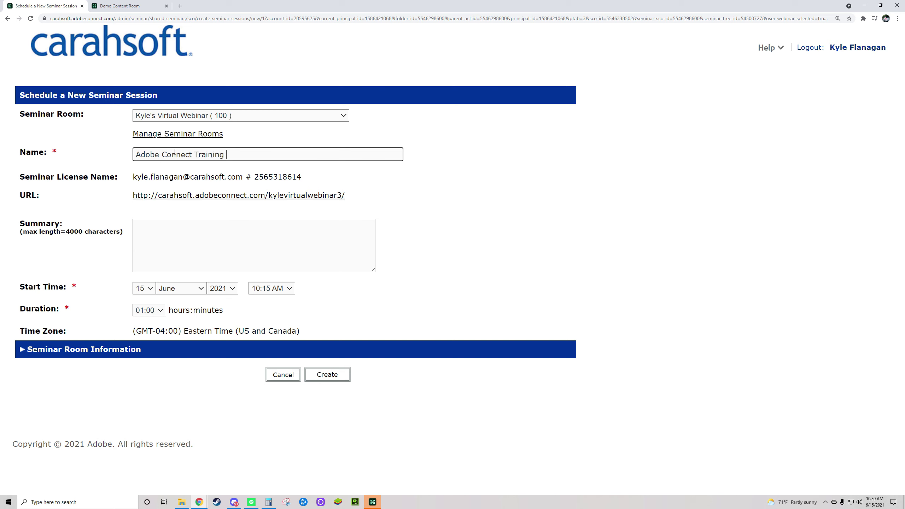
{"action": "type", "text": "101"}
{"action": "left_click", "coordinate": [478, 195]}
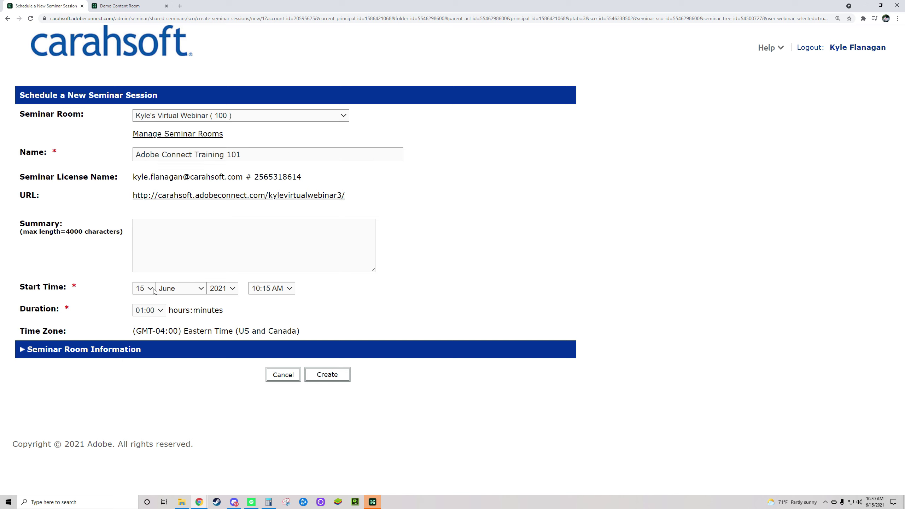
Step: Keep the 10:15 AM start time, set the duration to 12:00, and create the session
{"action": "left_click", "coordinate": [287, 290]}
{"action": "left_click", "coordinate": [289, 291]}
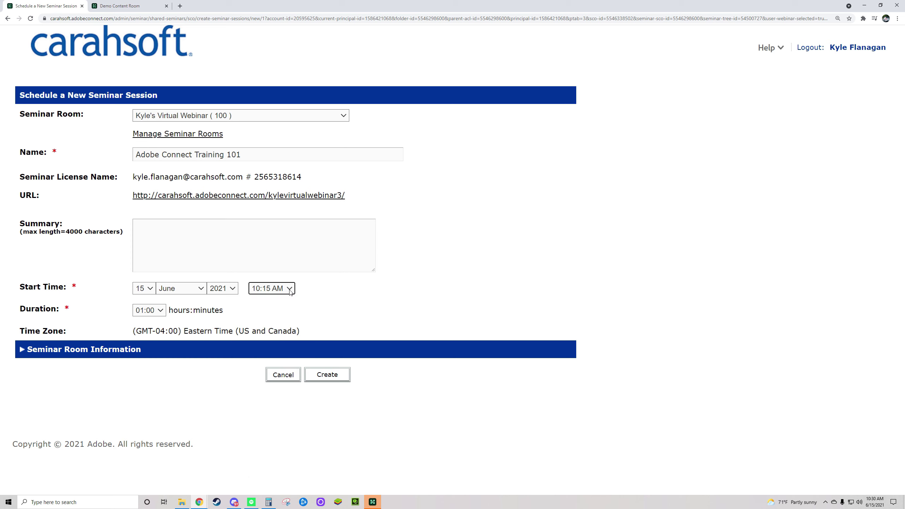
{"action": "left_click", "coordinate": [152, 310]}
{"action": "left_click_drag", "start_coordinate": [162, 186], "coordinate": [174, 263]}
{"action": "left_click", "coordinate": [150, 272]}
{"action": "left_click", "coordinate": [351, 311]}
{"action": "left_click", "coordinate": [149, 309]}
{"action": "scroll", "coordinate": [152, 273], "scroll_direction": "down", "scroll_amount": 3}
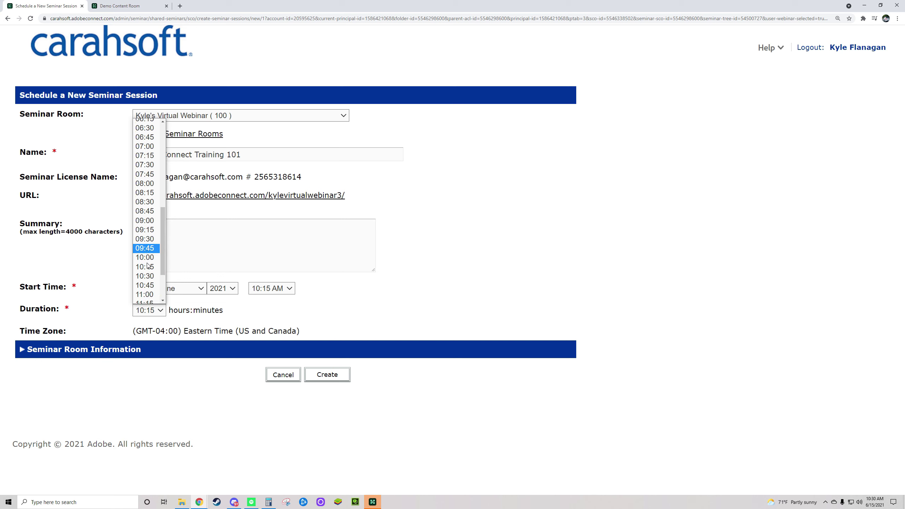
{"action": "left_click", "coordinate": [152, 273]}
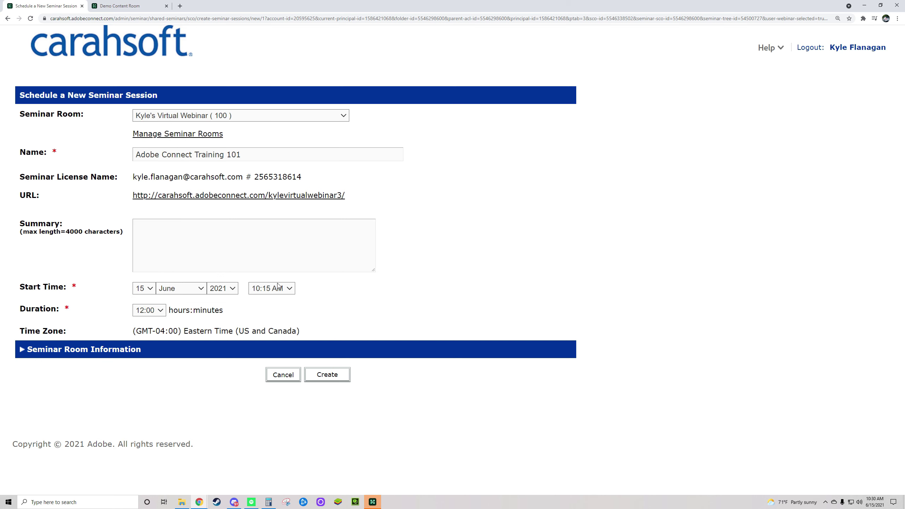
{"action": "left_click_drag", "start_coordinate": [20, 331], "coordinate": [145, 335]}
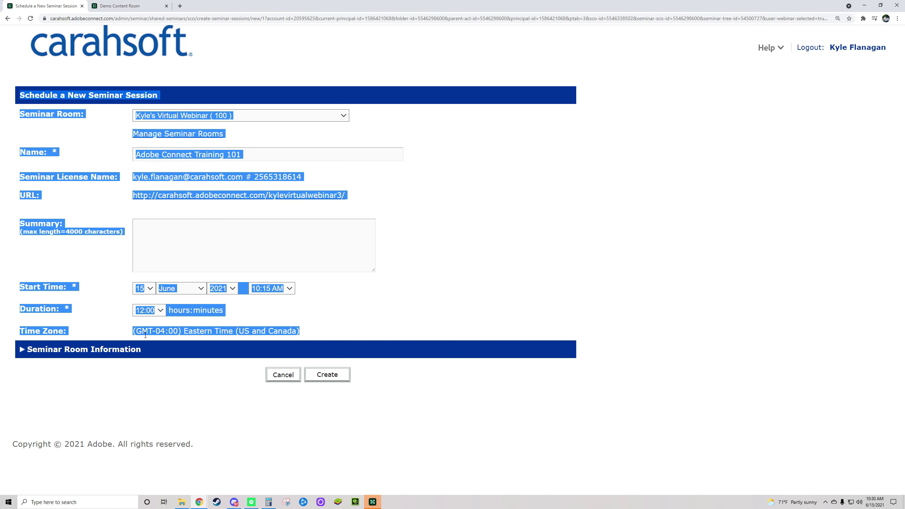
{"action": "left_click", "coordinate": [298, 331]}
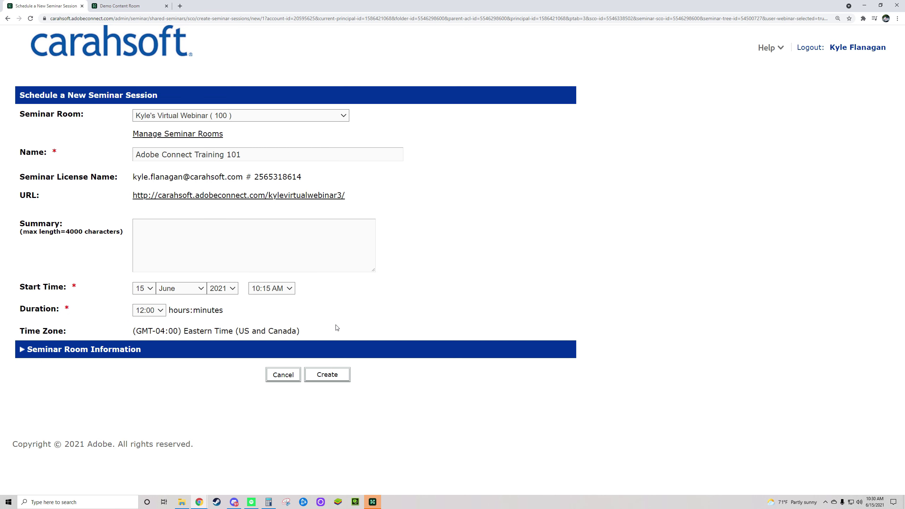
{"action": "left_click", "coordinate": [319, 374]}
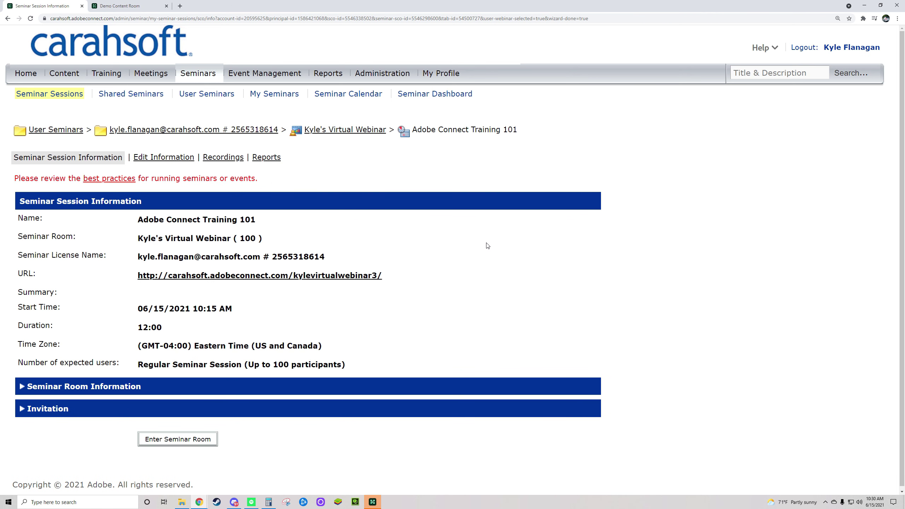
Step: Check the new session in the Seminar Sessions list, then view it on the Seminar Calendar
{"action": "left_click", "coordinate": [56, 95]}
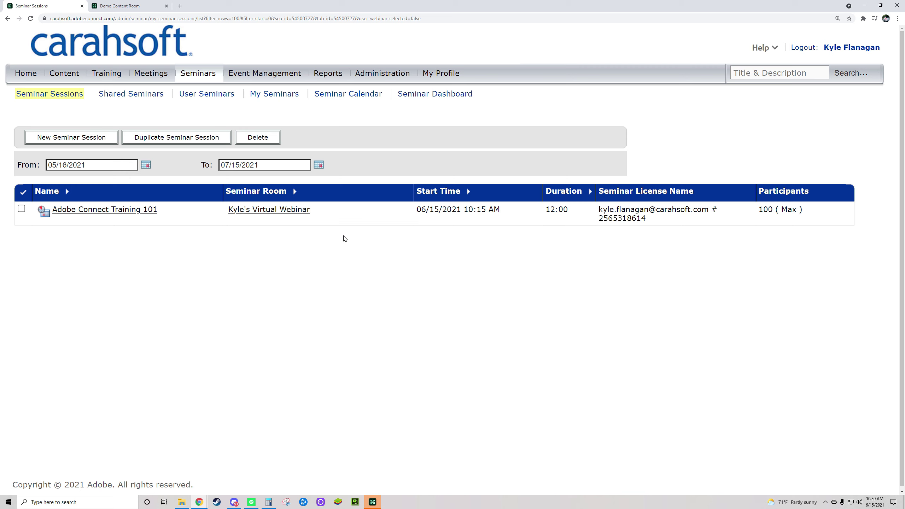
{"action": "left_click_drag", "start_coordinate": [11, 169], "coordinate": [350, 164]}
{"action": "left_click", "coordinate": [357, 124]}
{"action": "left_click", "coordinate": [327, 95]}
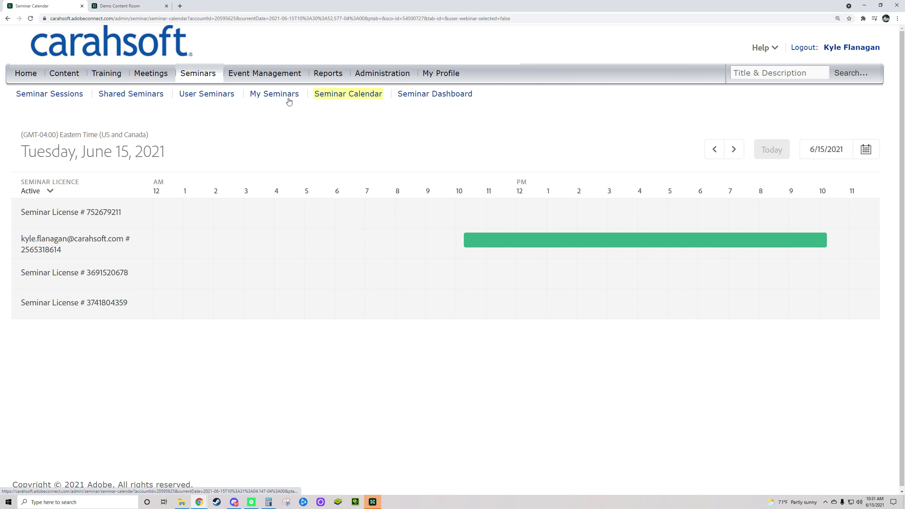
Step: Go back to the Seminar Sessions list showing Adobe Connect Training 101 at 12:00 duration
{"action": "left_click", "coordinate": [53, 95]}
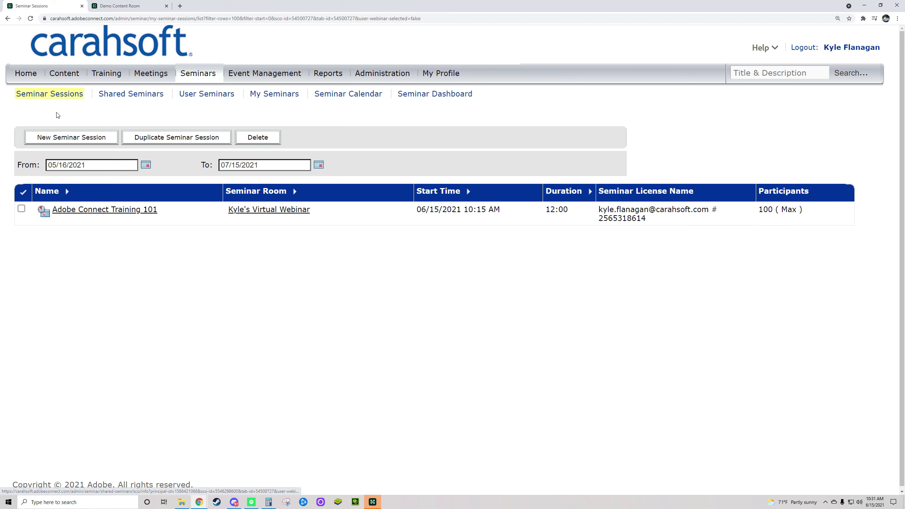
Step: Enter the seminar room so it launches in Stand-by Mode
{"action": "triple_click", "coordinate": [315, 96]}
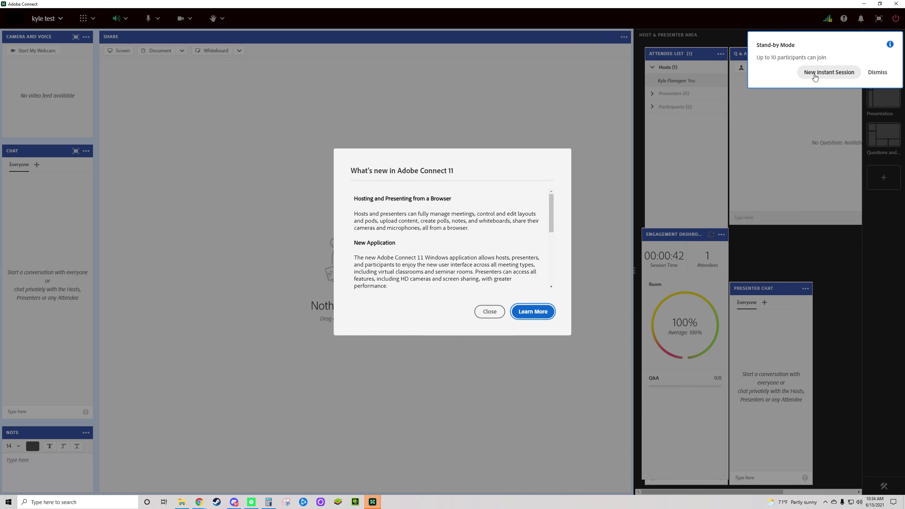
Step: Close the What's new in Adobe Connect 11 dialog
{"action": "left_click", "coordinate": [490, 311]}
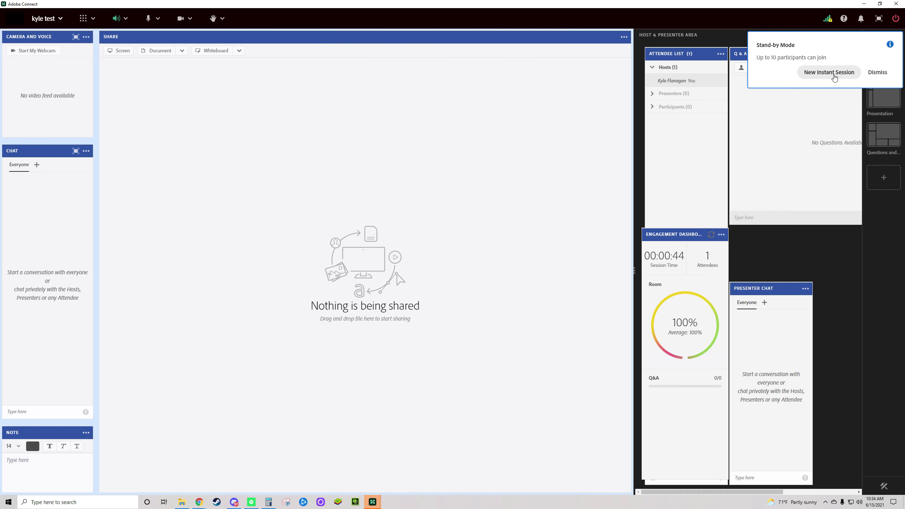